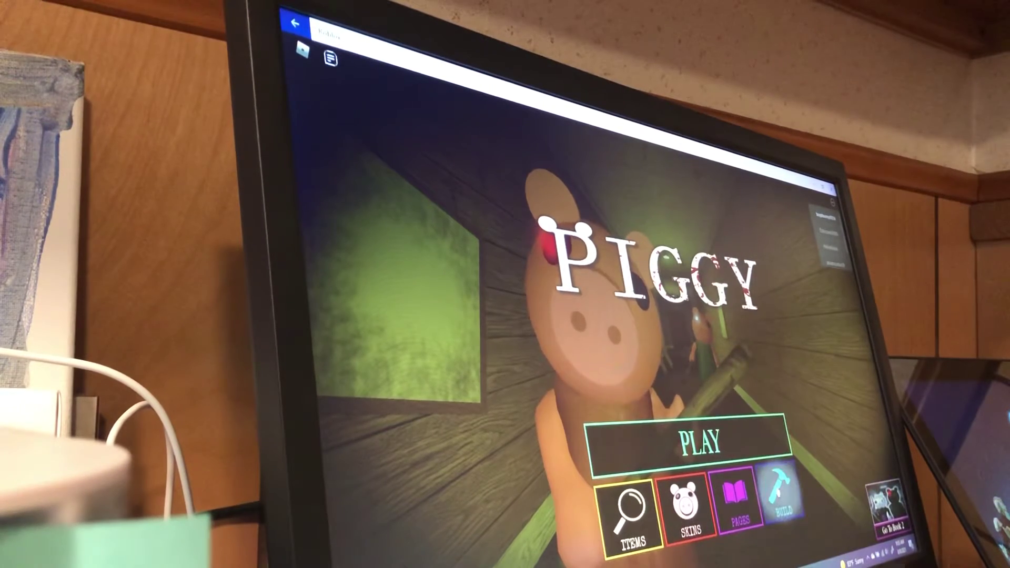
- Host a new server from the Piggy BUILD server list
{"action": "left_click", "coordinate": [777, 493]}
{"action": "left_click", "coordinate": [688, 249]}
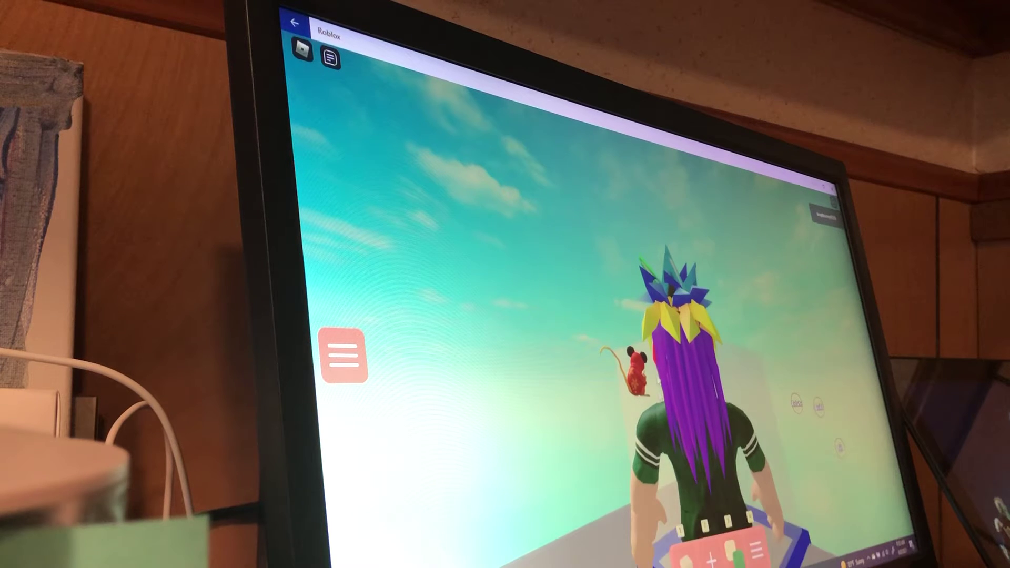
- Load the Auto Save build and look around the blue diamond-plate map
{"action": "left_click", "coordinate": [729, 539]}
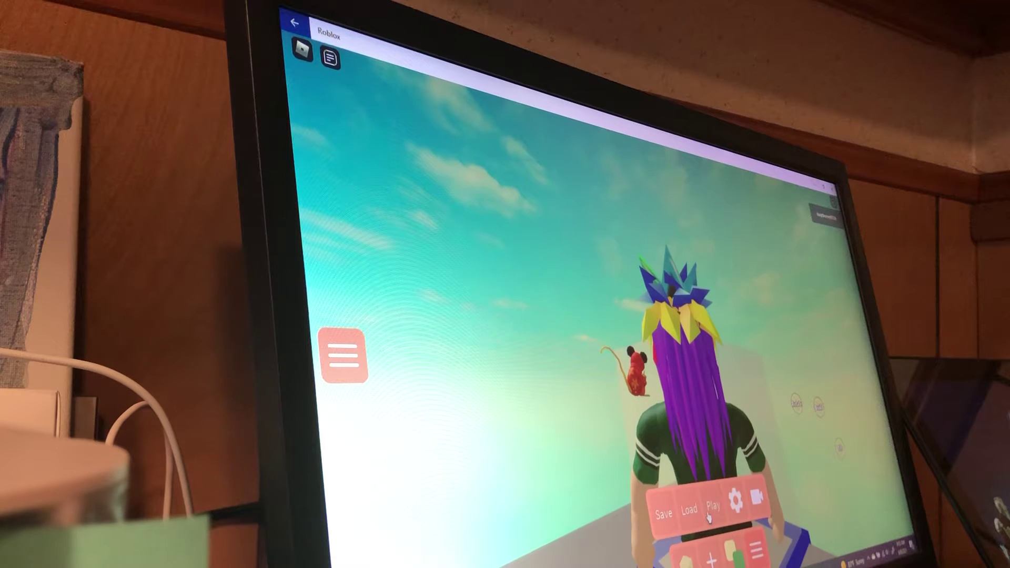
{"action": "left_click", "coordinate": [689, 512]}
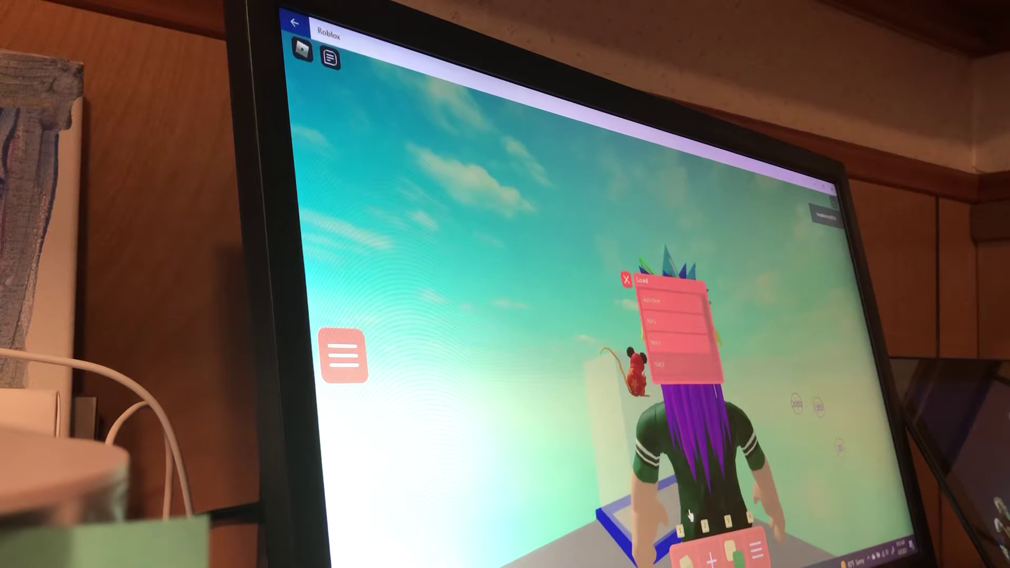
{"action": "left_click", "coordinate": [646, 308]}
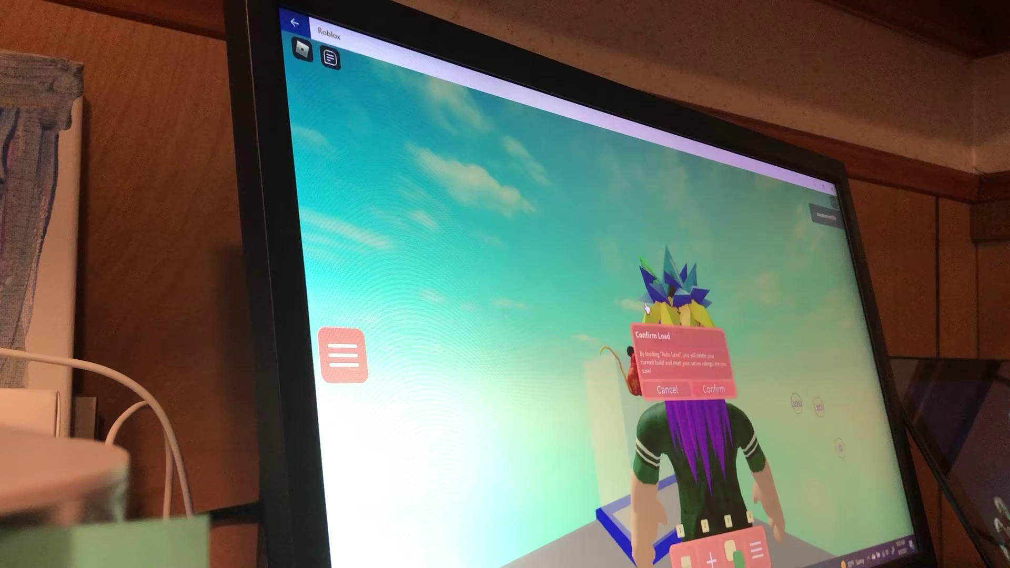
{"action": "left_click", "coordinate": [715, 390]}
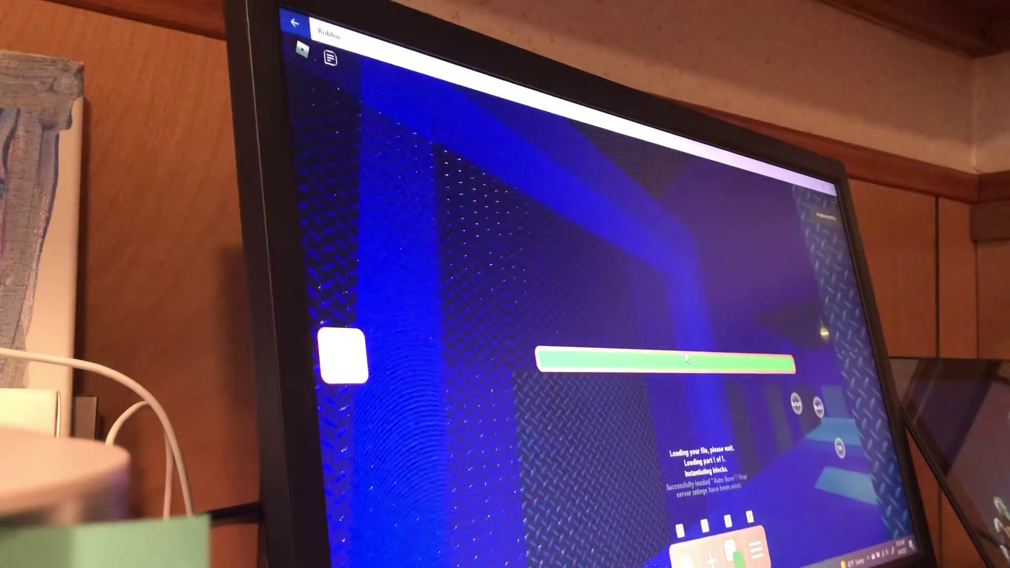
{"action": "left_click_drag", "start_coordinate": [684, 359], "coordinate": [684, 359]}
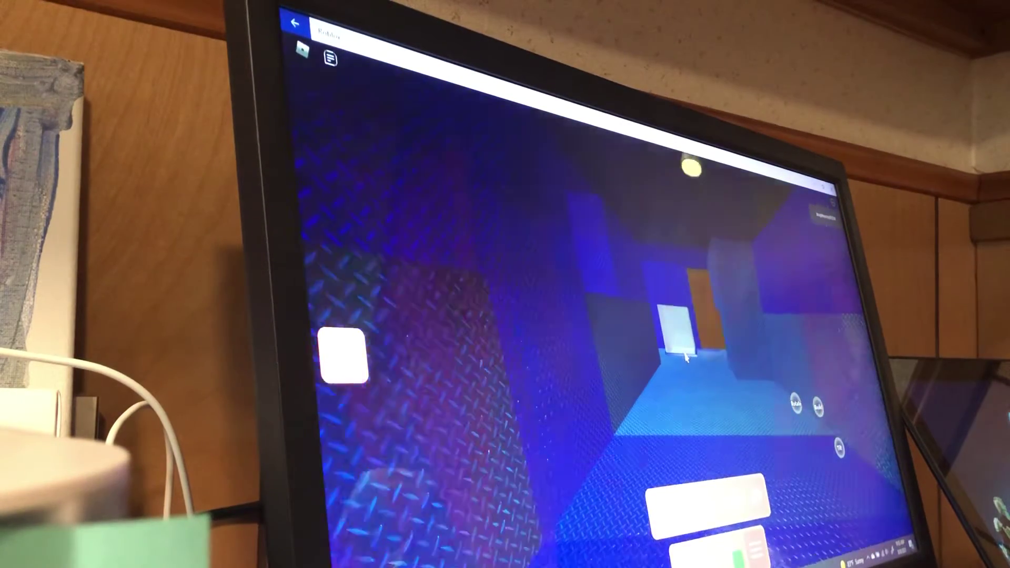
{"action": "scroll", "coordinate": [684, 358], "scroll_direction": "down", "scroll_amount": 3}
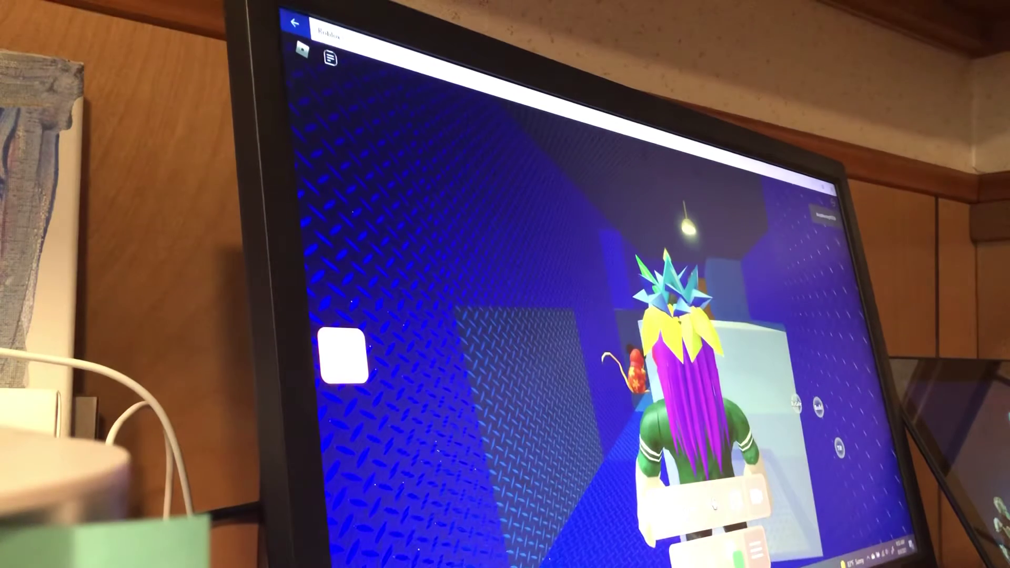
{"action": "left_click", "coordinate": [712, 507]}
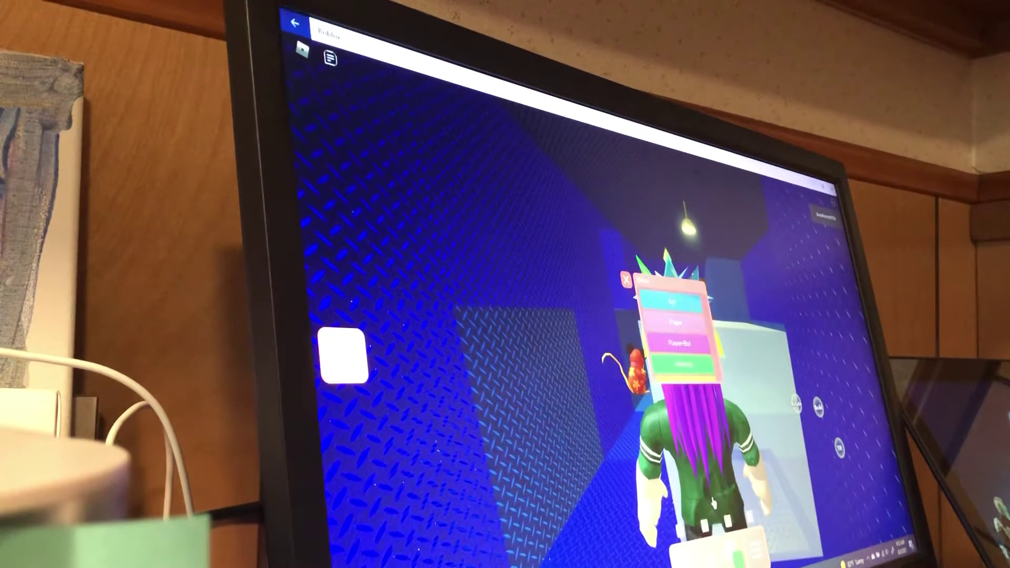
- Start a round on the map and dismiss the accidental Start menu during the countdown
{"action": "left_click", "coordinate": [670, 298]}
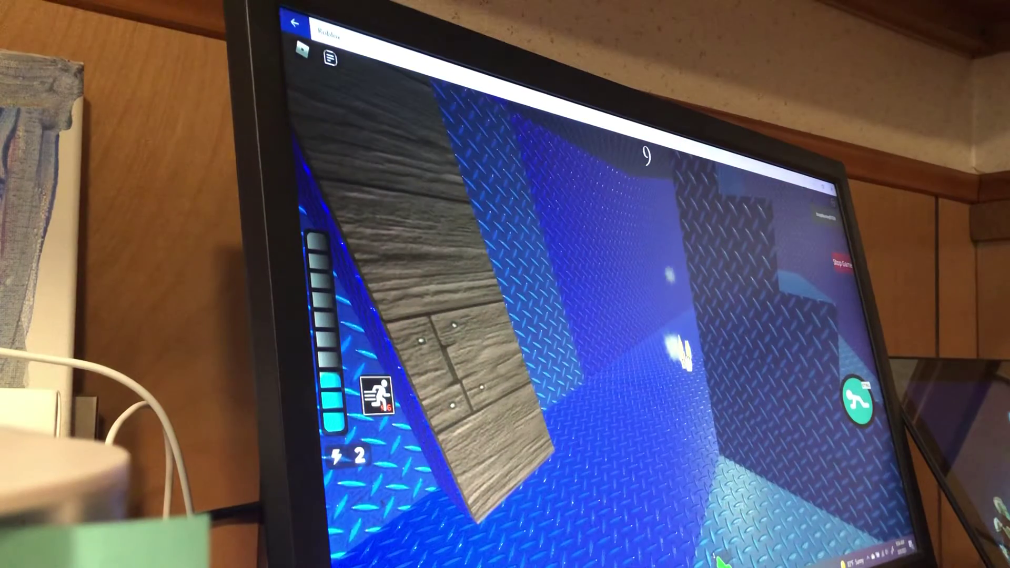
{"action": "key", "text": "super"}
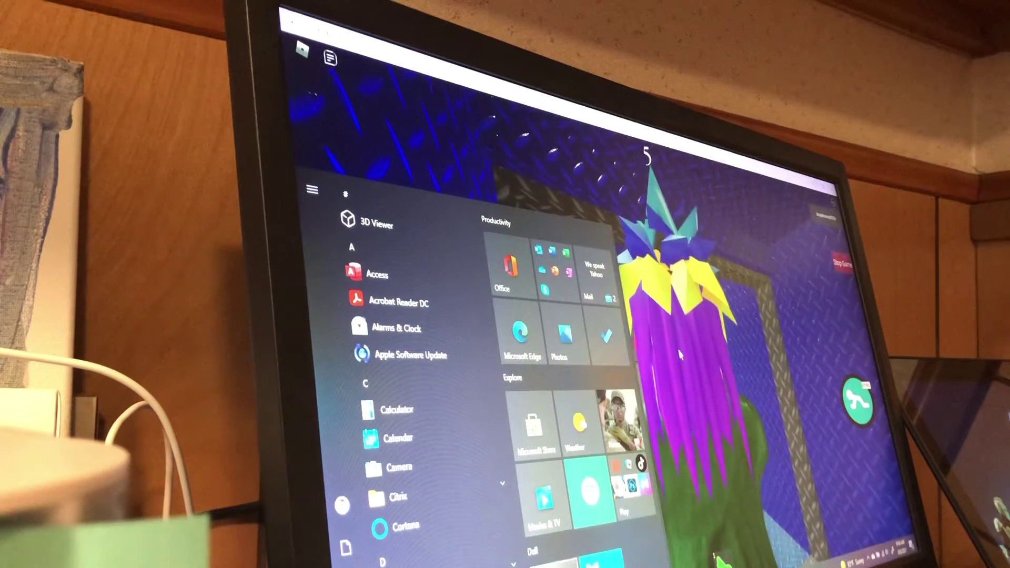
{"action": "key", "text": "super"}
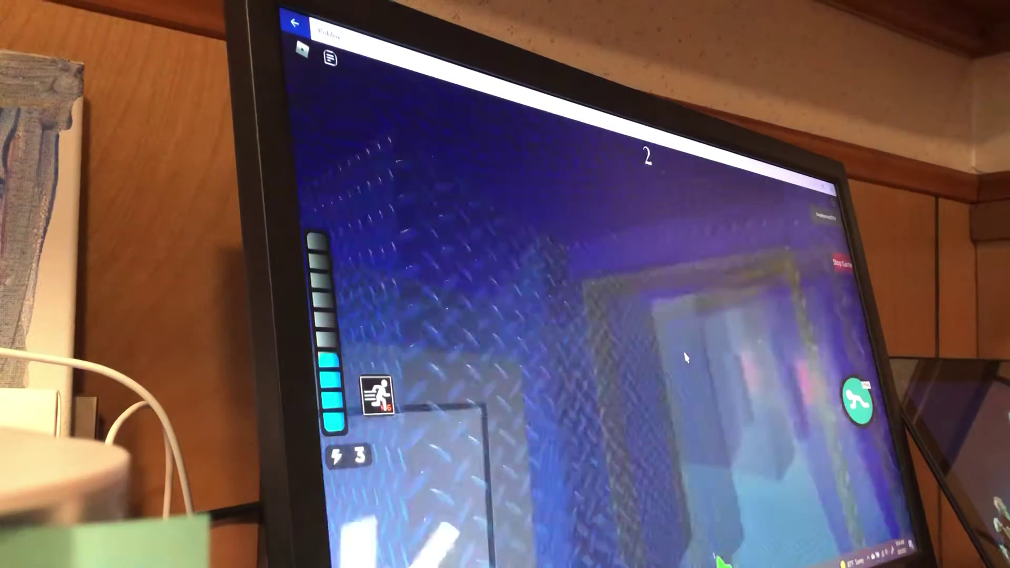
- Look around as Piggy wakes, then walk from the green key through the doorway
{"action": "left_click_drag", "start_coordinate": [684, 359], "coordinate": [684, 358]}
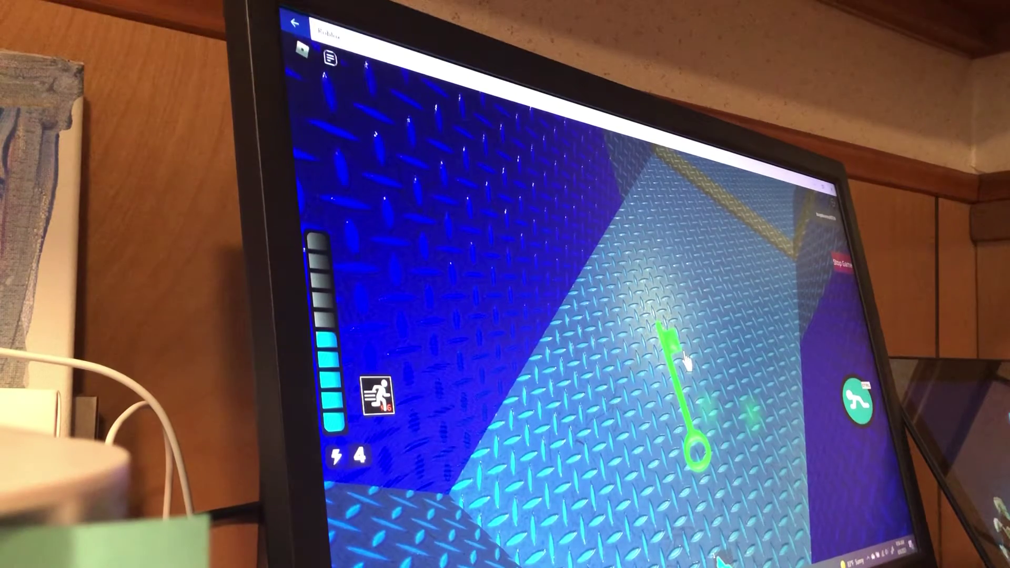
{"action": "left_click_drag", "start_coordinate": [685, 359], "coordinate": [685, 359]}
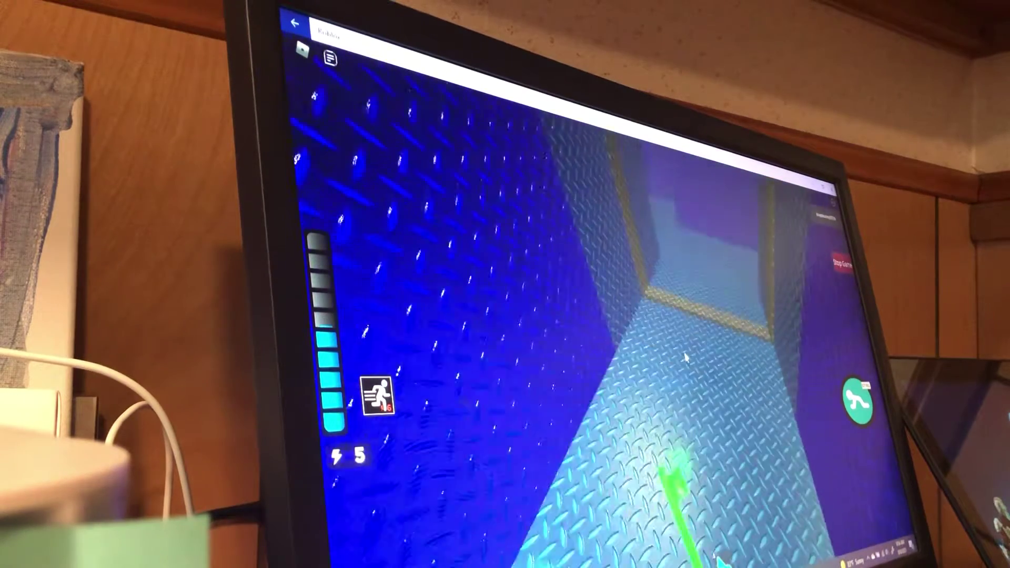
{"action": "key", "text": "w"}
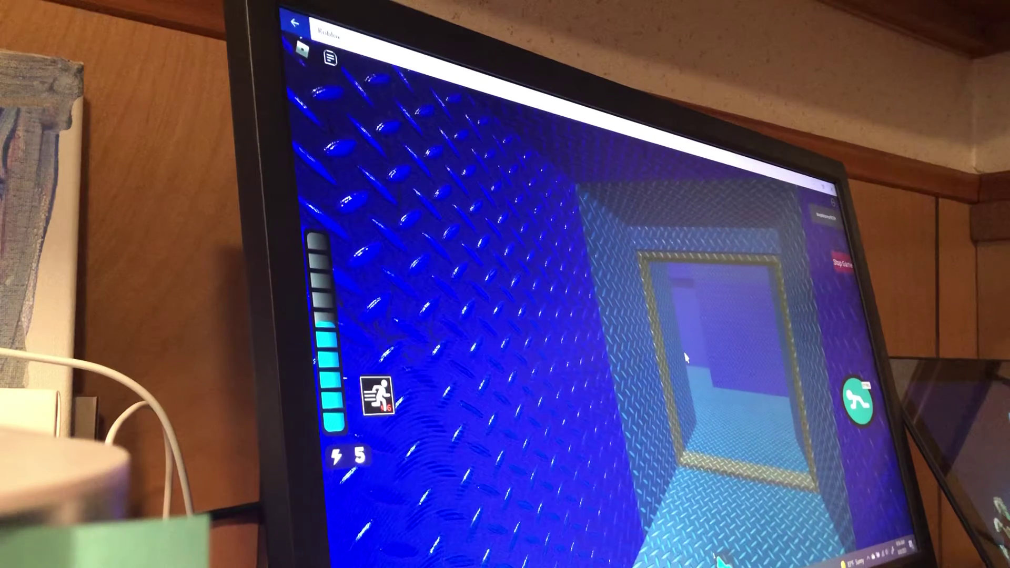
{"action": "key", "text": "w"}
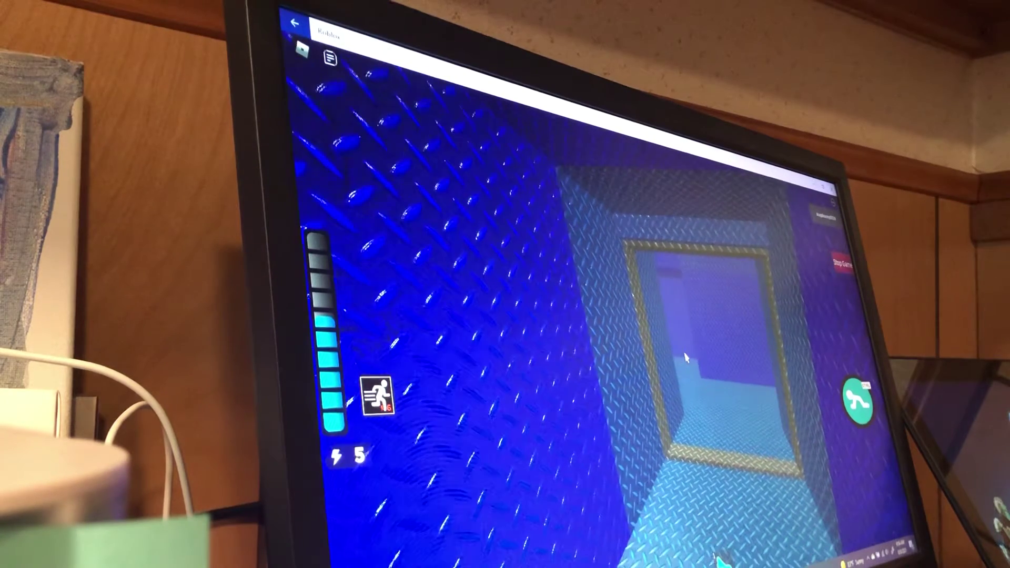
{"action": "key", "text": "w"}
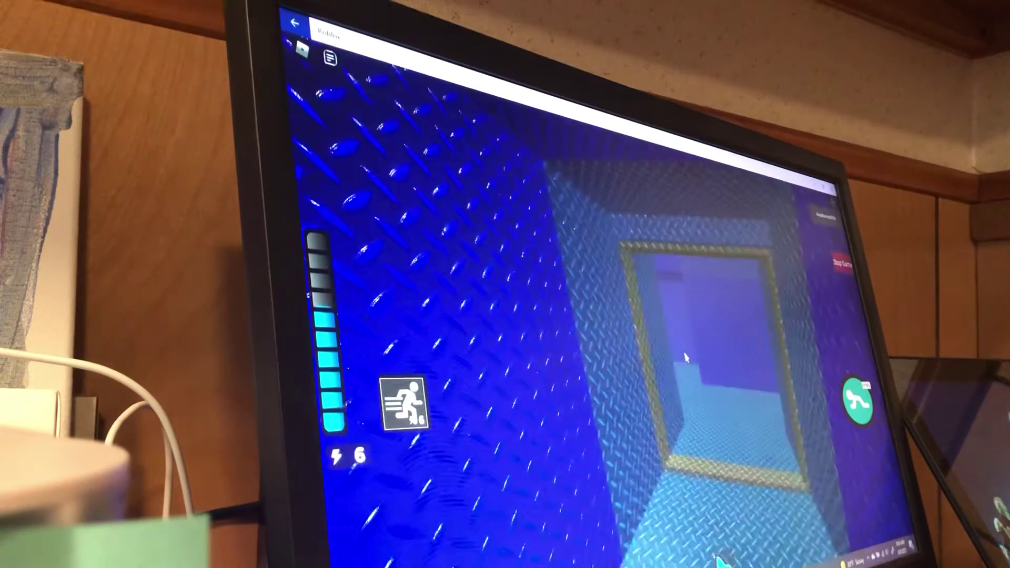
{"action": "key", "text": "w"}
- Continue through the blue rooms toward the ceiling vent panel
{"action": "key", "text": "w"}
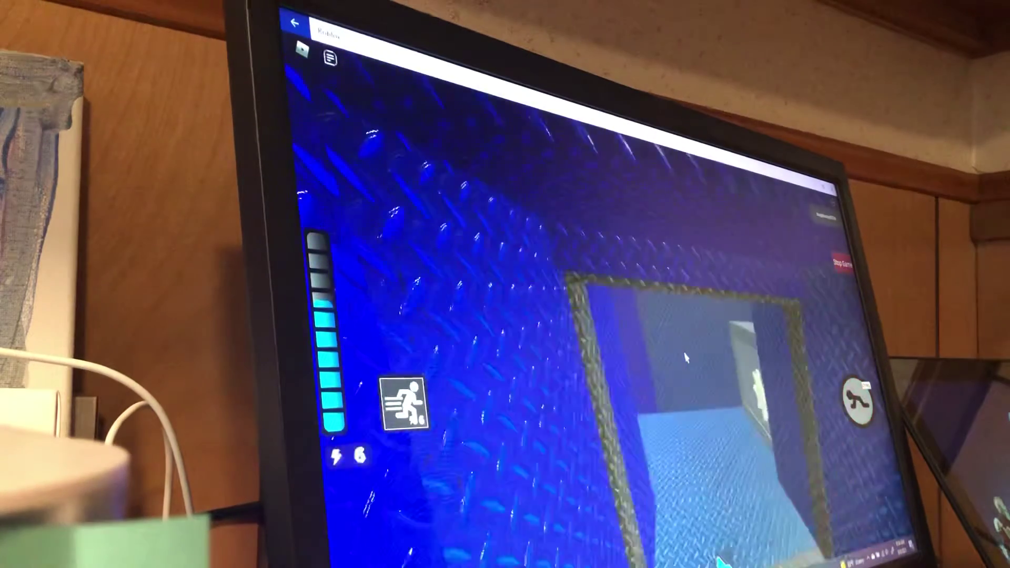
{"action": "key", "text": "w"}
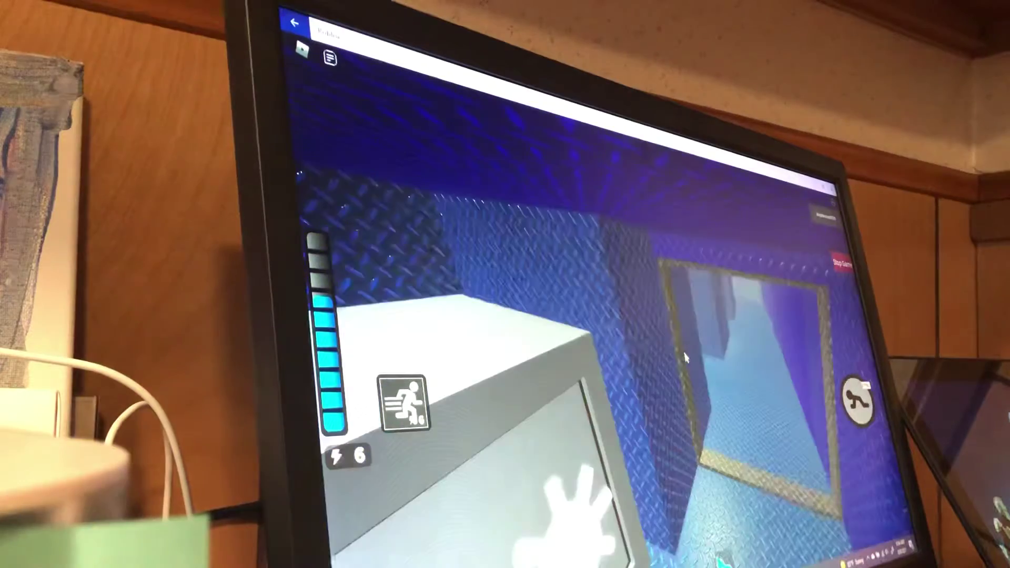
{"action": "key", "text": "w"}
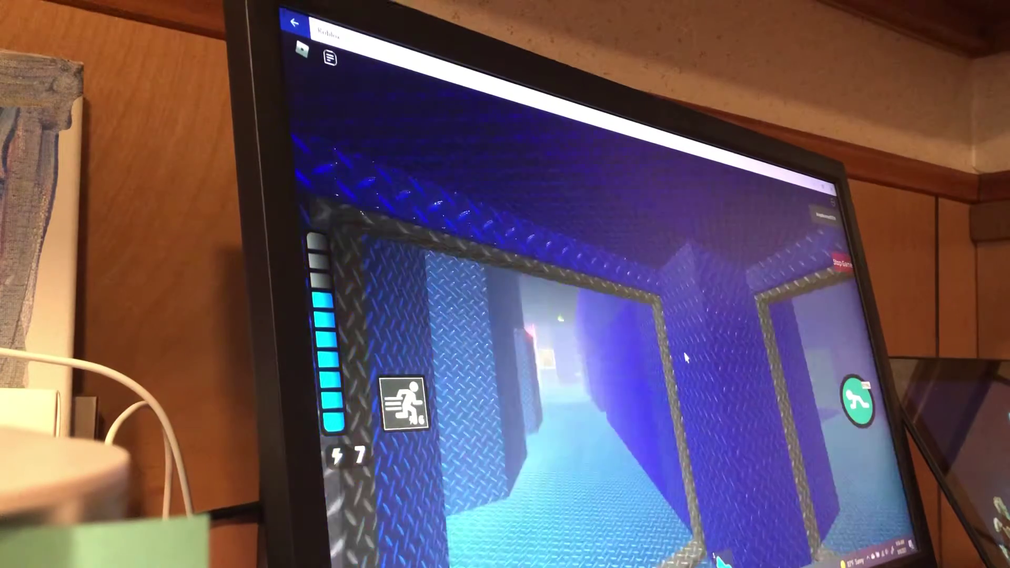
{"action": "key", "text": "w"}
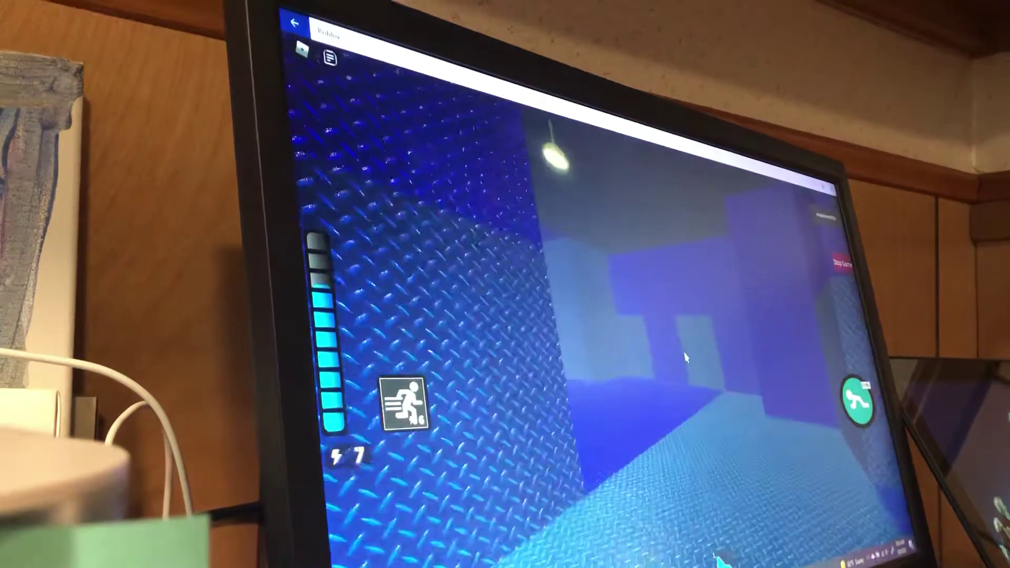
{"action": "key", "text": "w"}
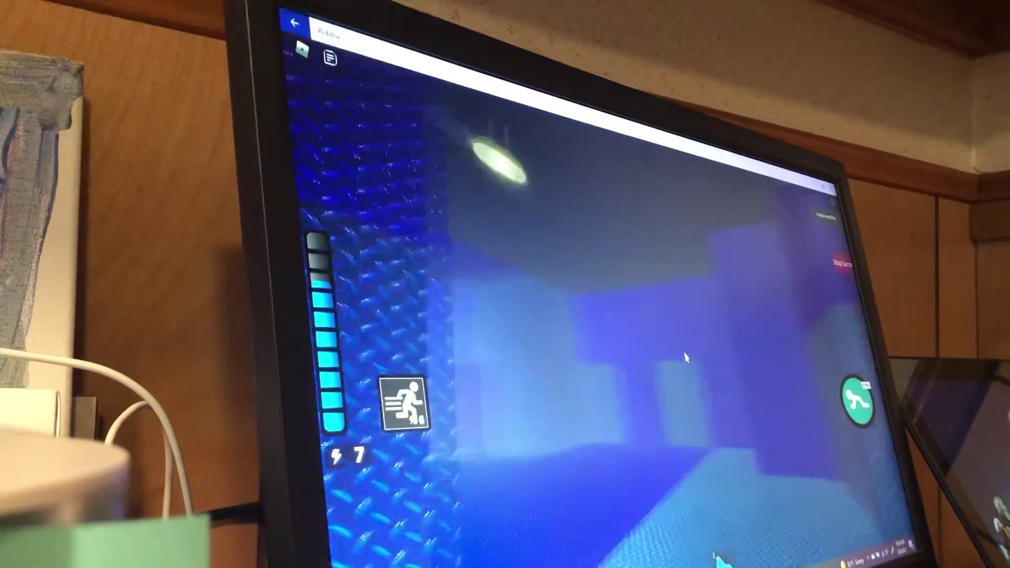
{"action": "key", "text": "w"}
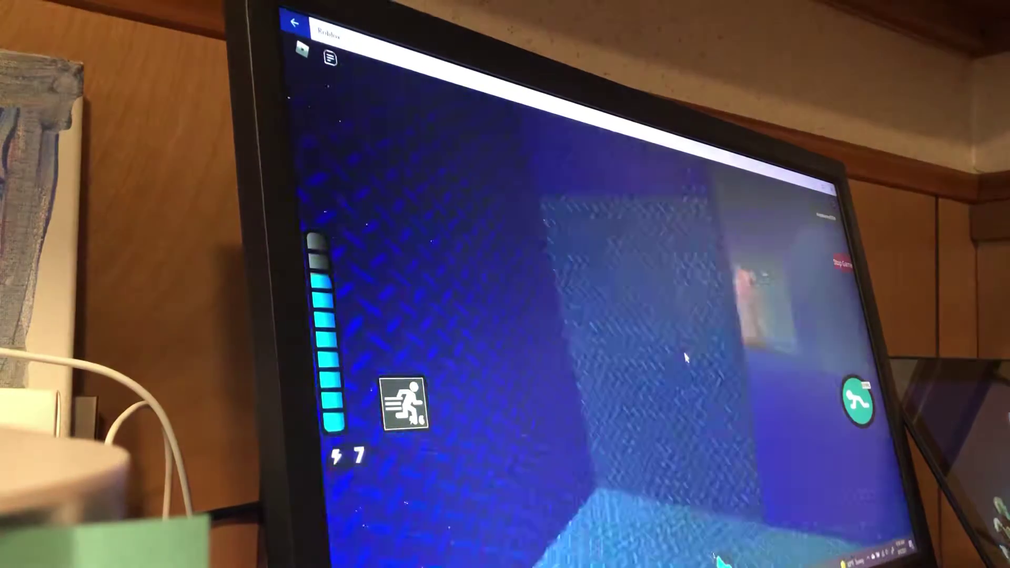
{"action": "key", "text": "w"}
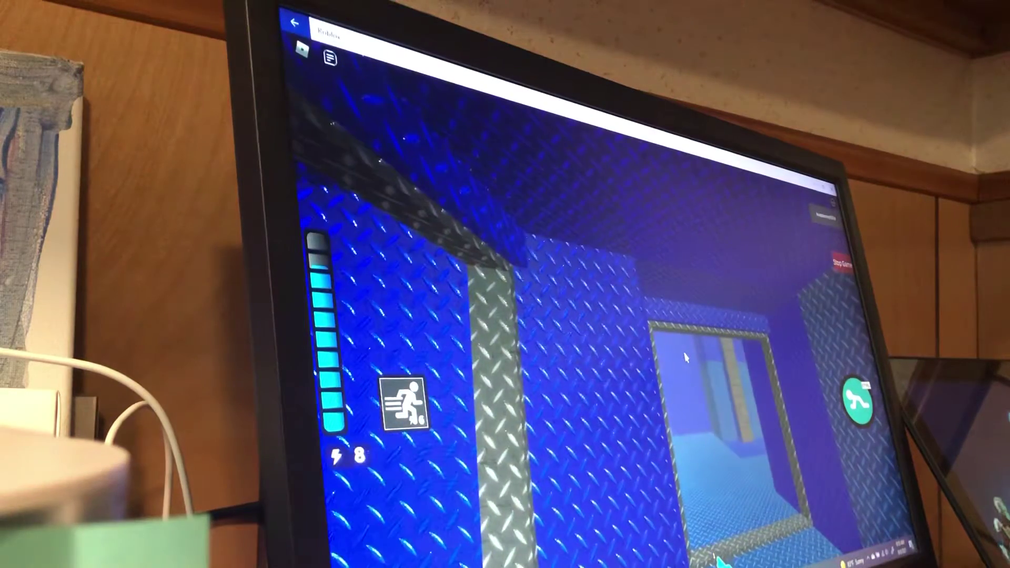
- Move away from Piggy through the blue rooms and down the lit corridor
{"action": "key", "text": "w"}
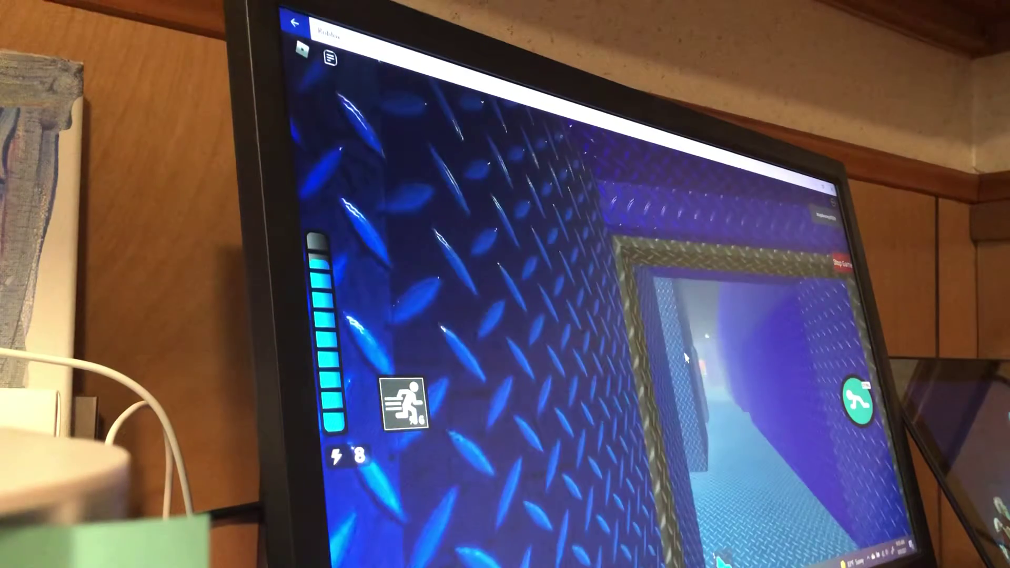
{"action": "key", "text": "w"}
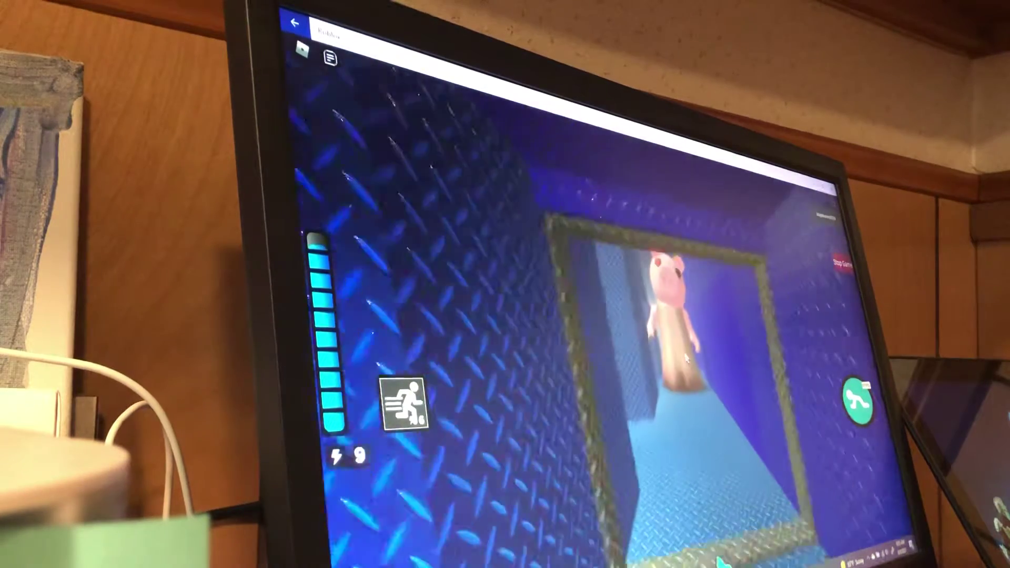
{"action": "key", "text": "w"}
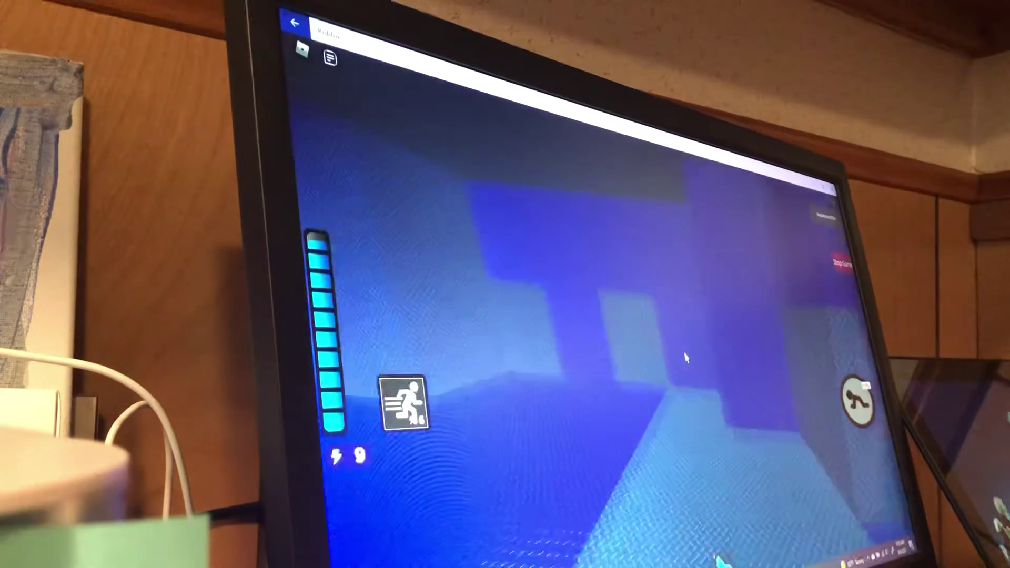
{"action": "key", "text": "w"}
{"action": "key", "text": "w"}
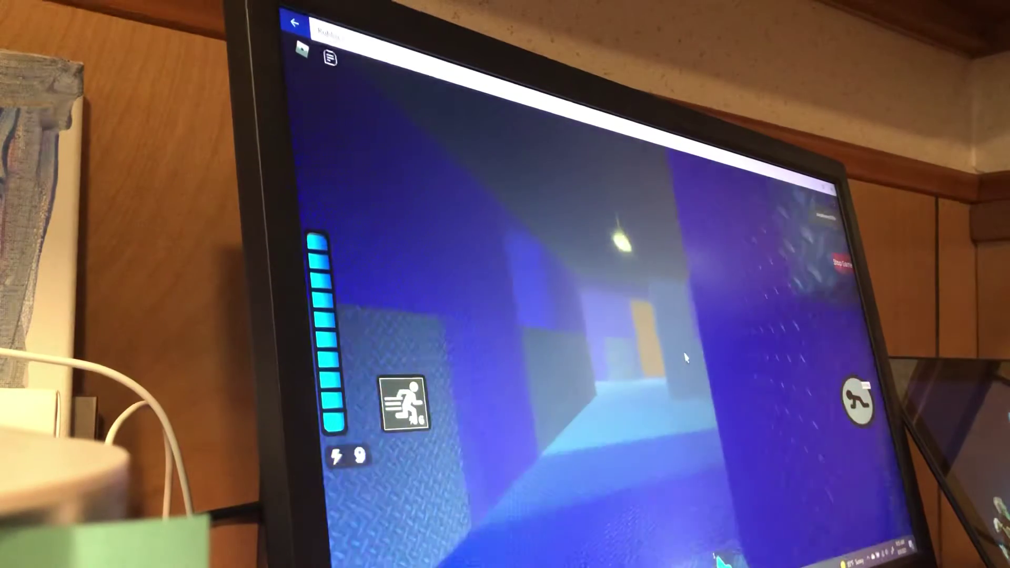
{"action": "key", "text": "w"}
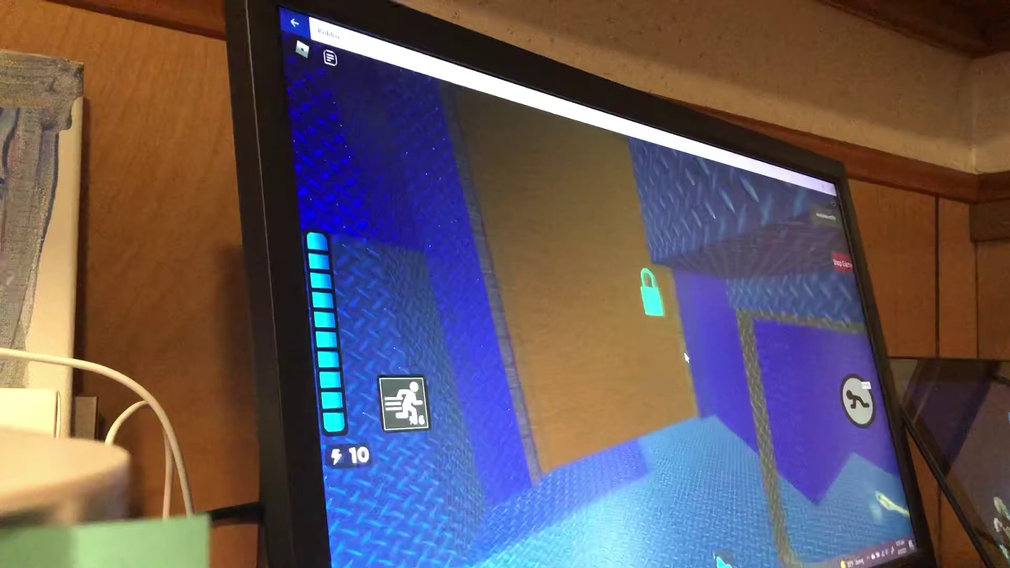
{"action": "key", "text": "w"}
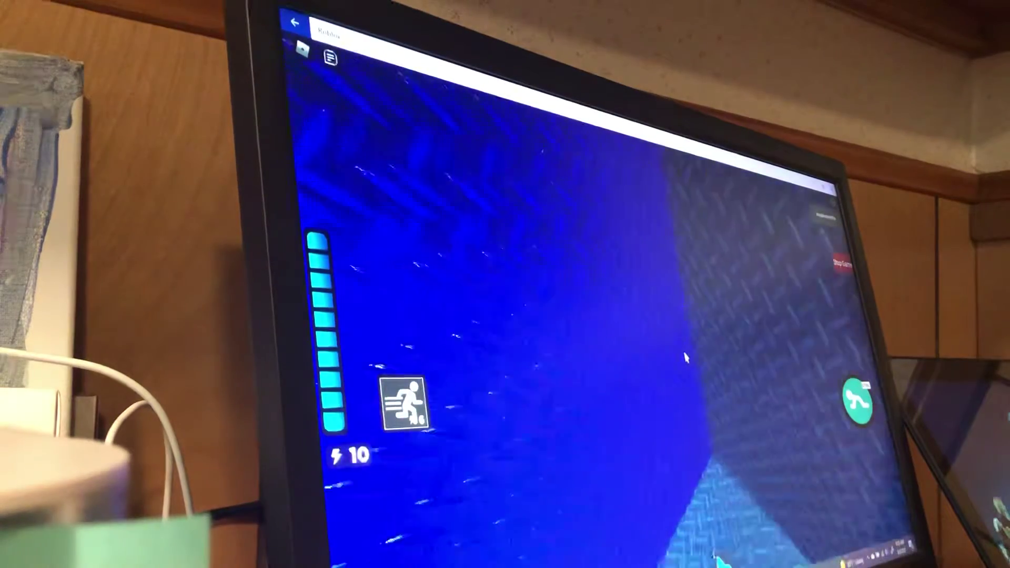
- Pick up the floor key, pass the locked doorway, and head down the blue corridor
{"action": "key", "text": "w"}
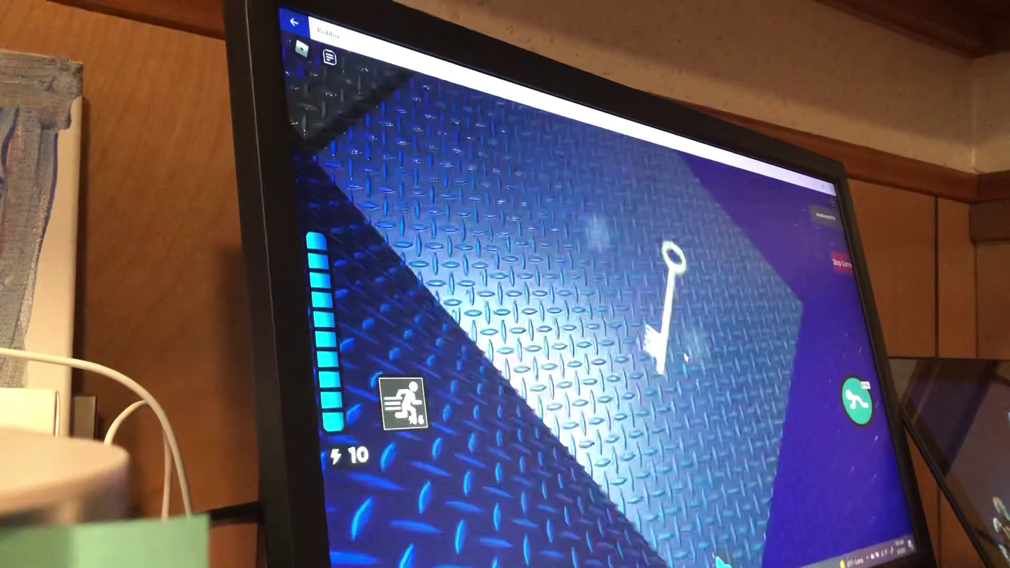
{"action": "key", "text": "w"}
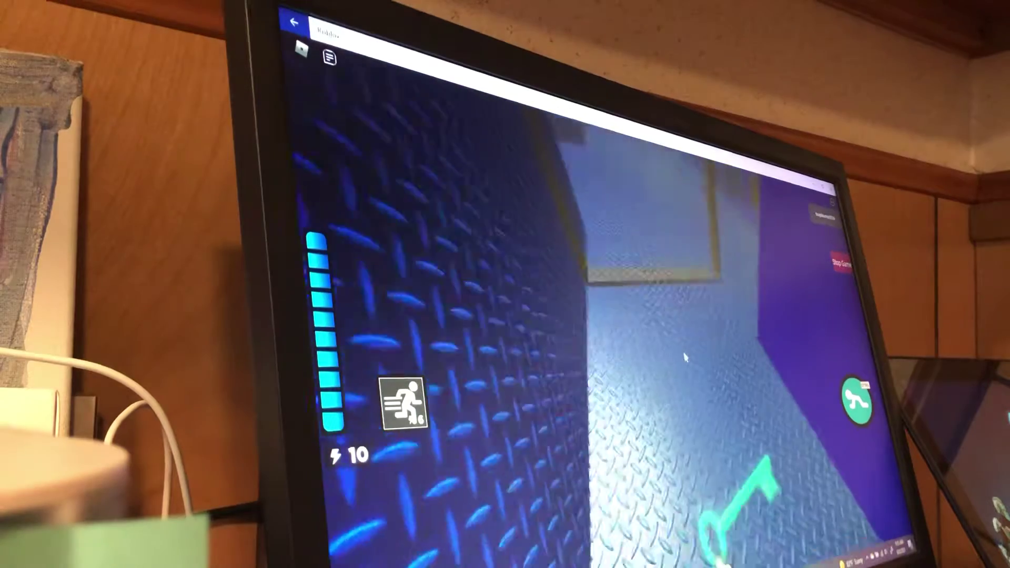
{"action": "key", "text": "w"}
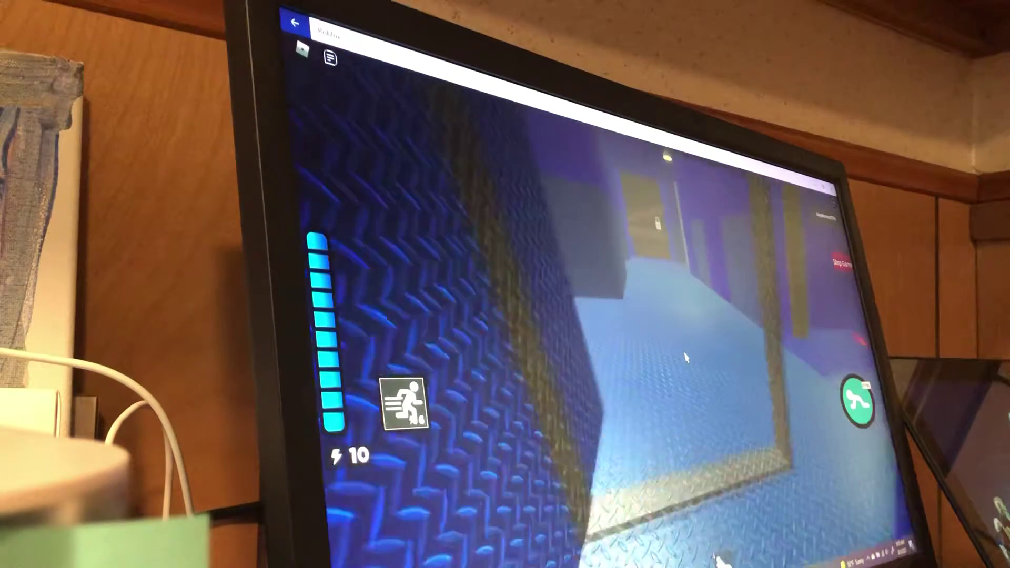
{"action": "key", "text": "w"}
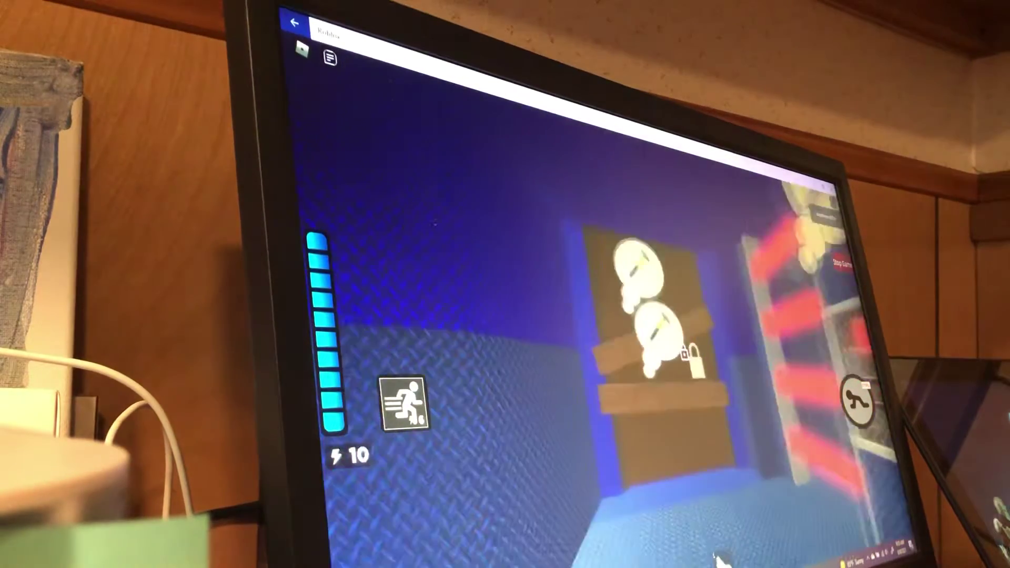
{"action": "key", "text": "w"}
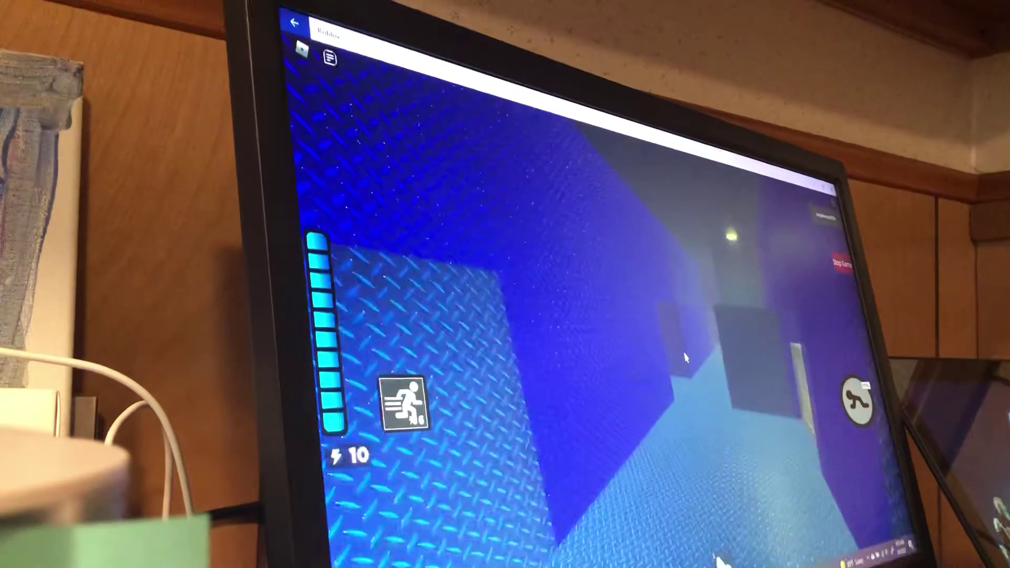
{"action": "key", "text": "w"}
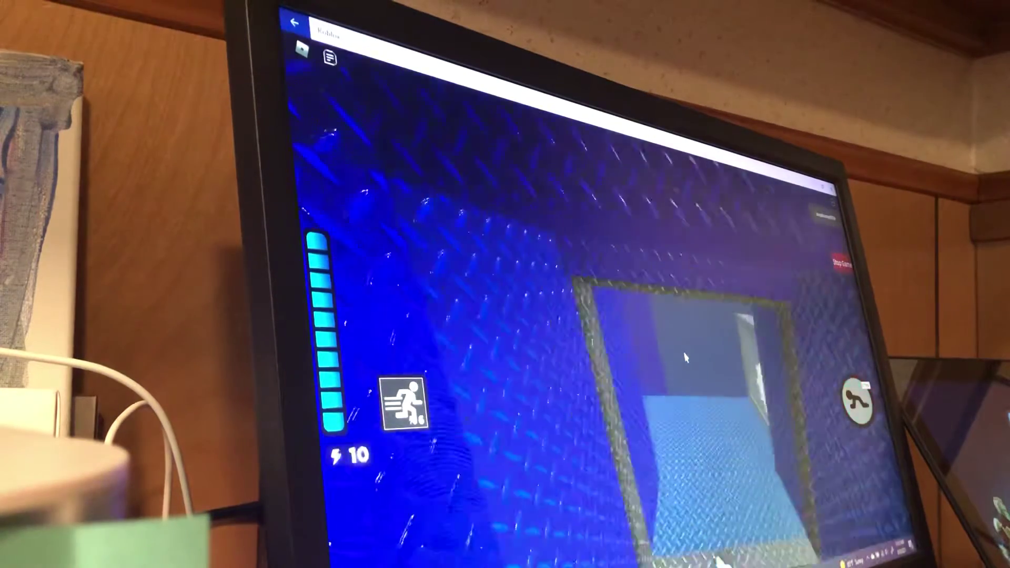
{"action": "key", "text": "w"}
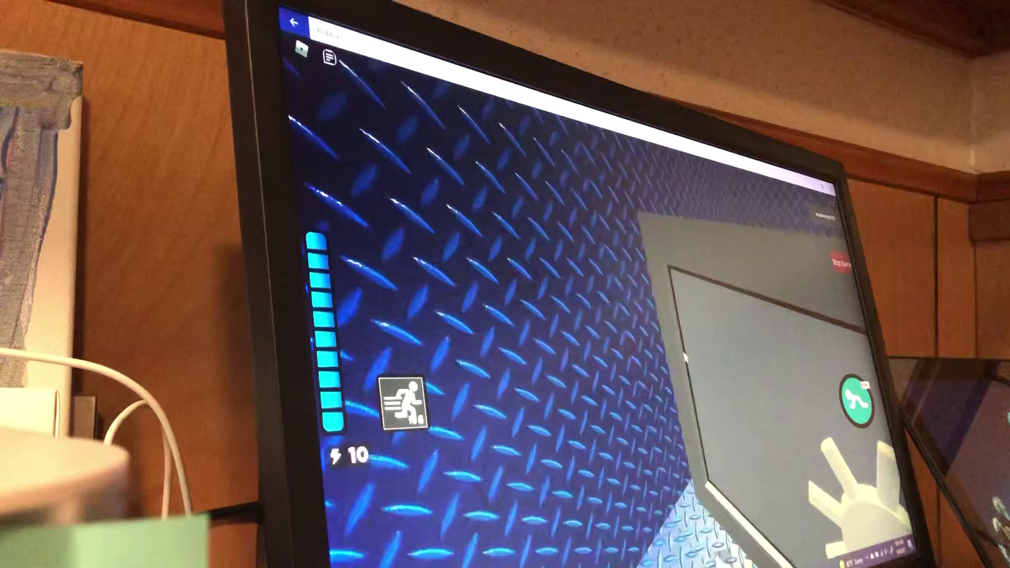
{"action": "key", "text": "w"}
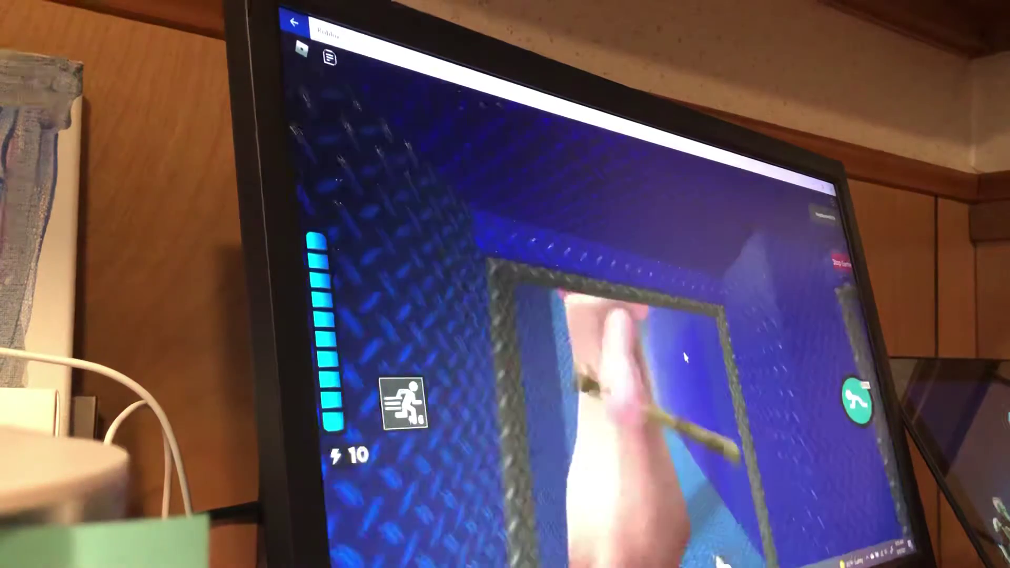
- Flee Piggy down the blue corridors and through the framed doorway
{"action": "key", "text": "w"}
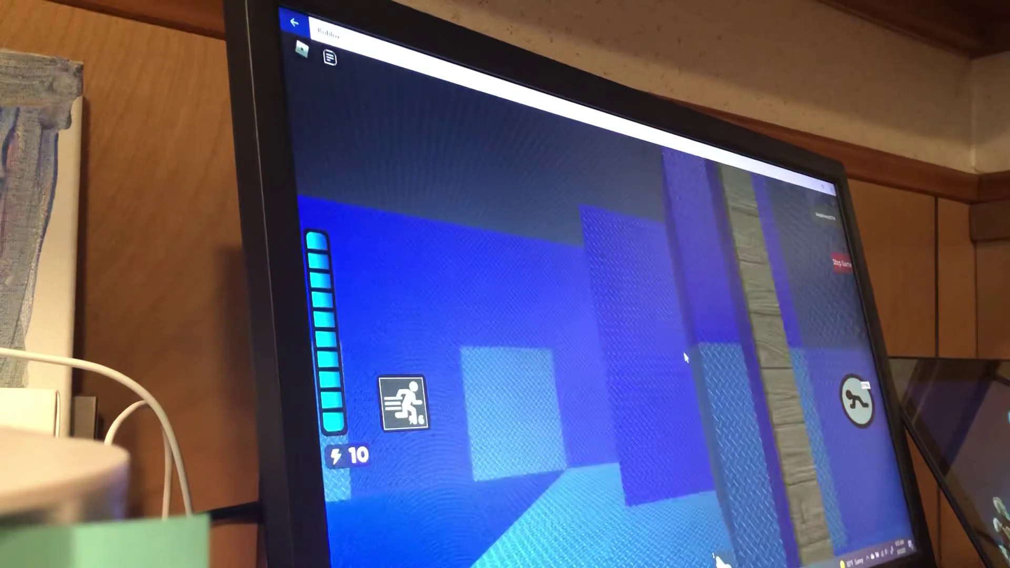
{"action": "key", "text": "w"}
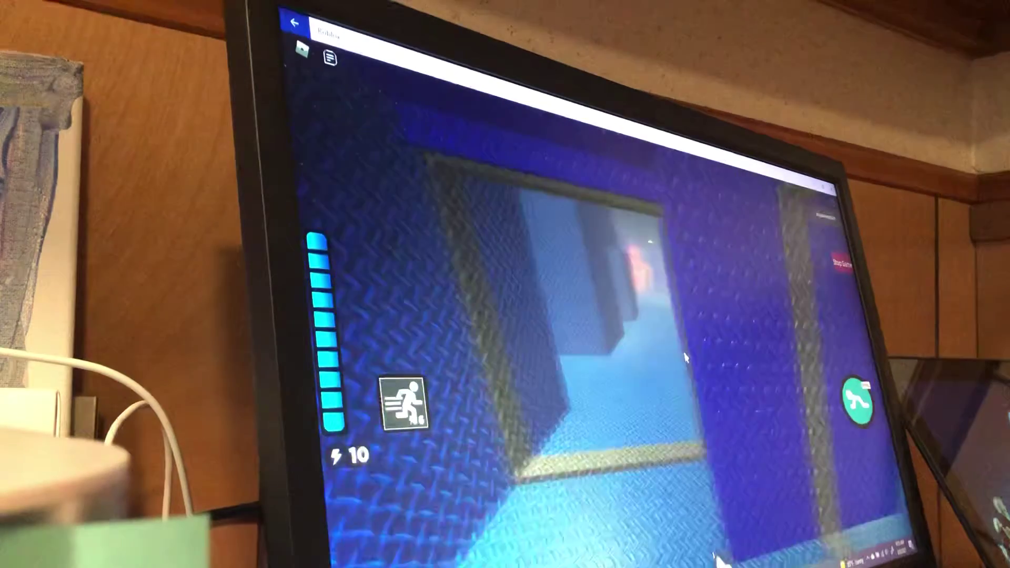
{"action": "key", "text": "w"}
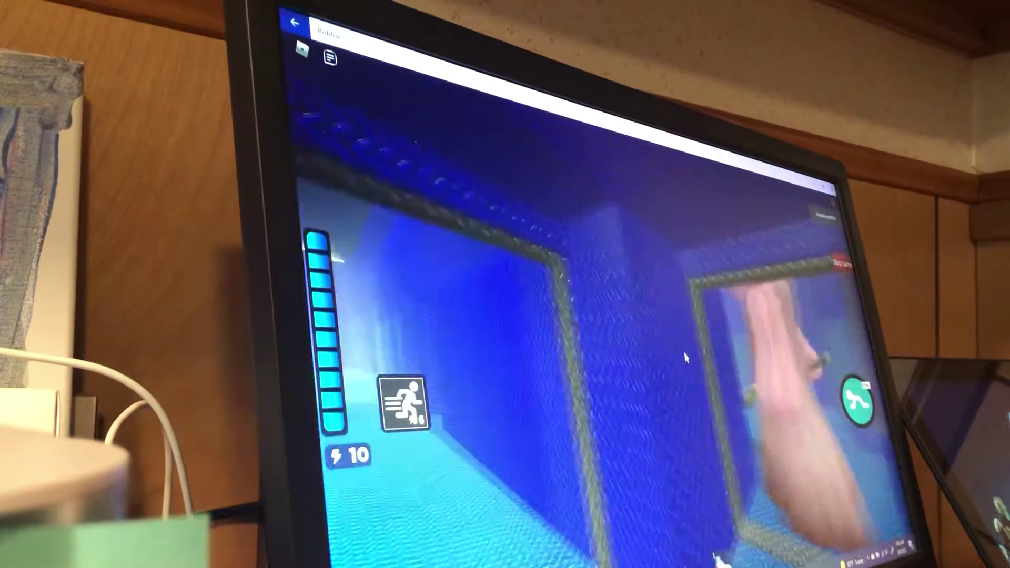
{"action": "key", "text": "w"}
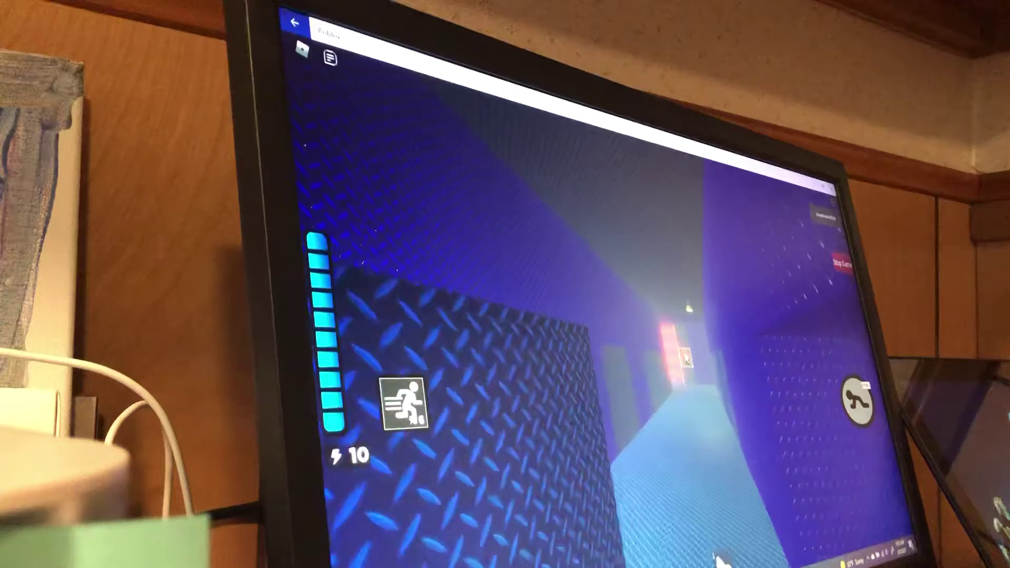
{"action": "key", "text": "w"}
{"action": "key", "text": "w"}
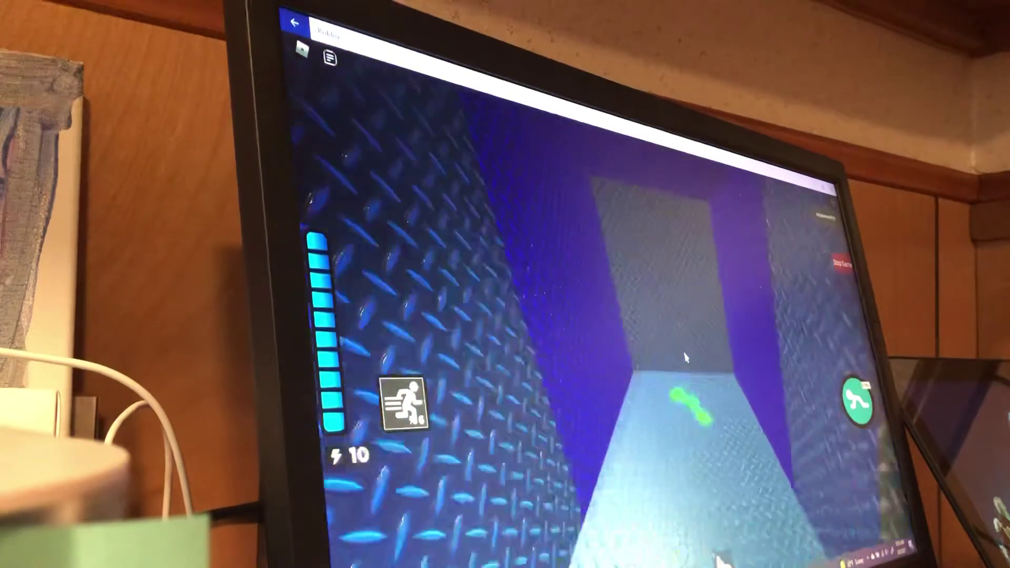
{"action": "key", "text": "w"}
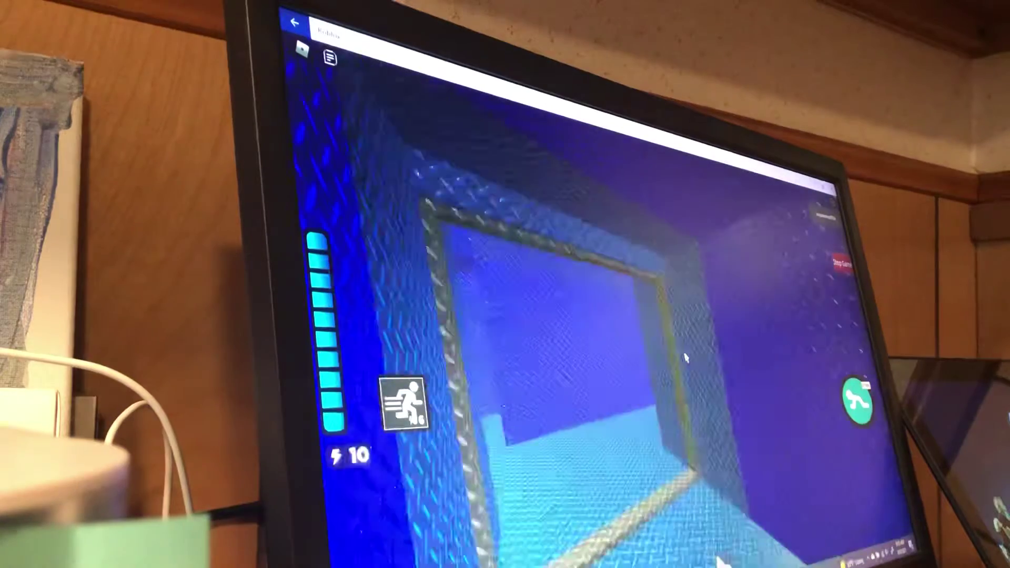
{"action": "key", "text": "w"}
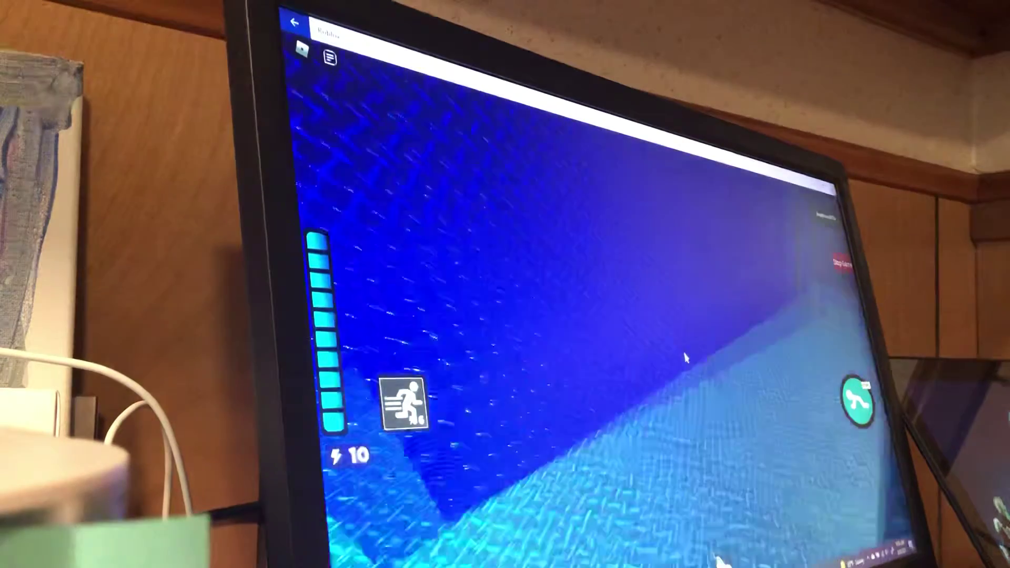
- Turn around and keep running from Piggy along the blue corridor
{"action": "key", "text": "w"}
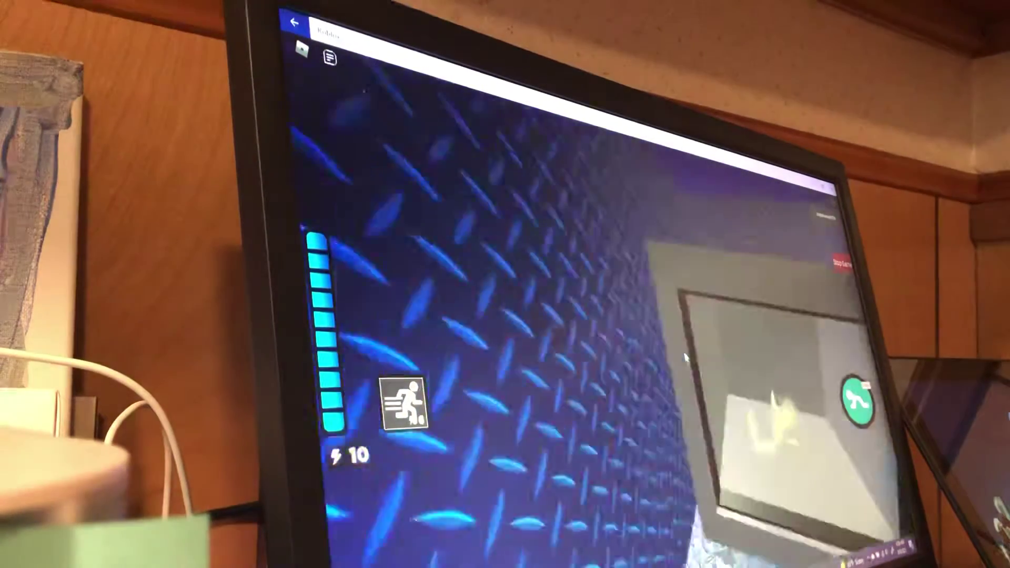
{"action": "key", "text": "w"}
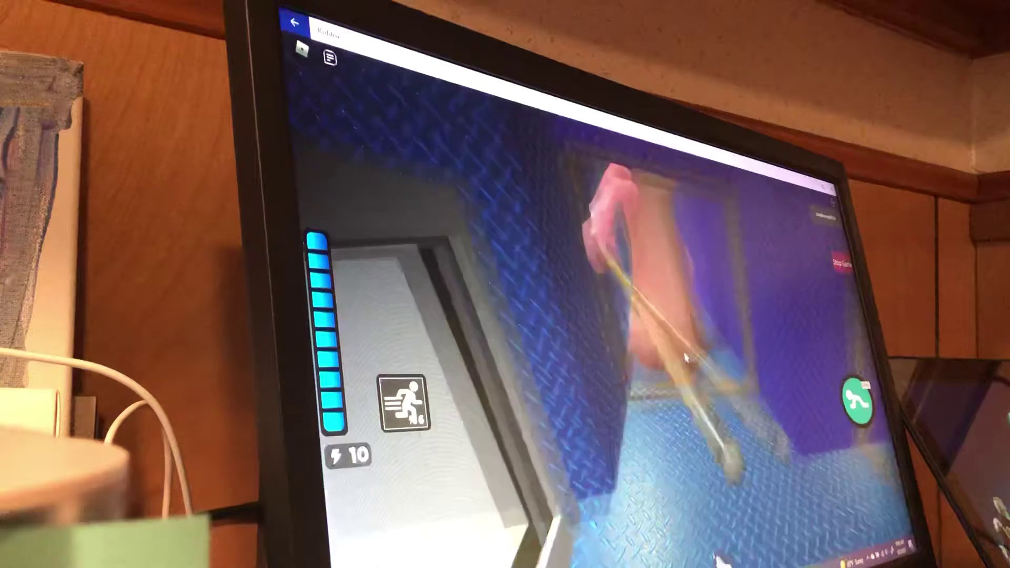
{"action": "key", "text": "w"}
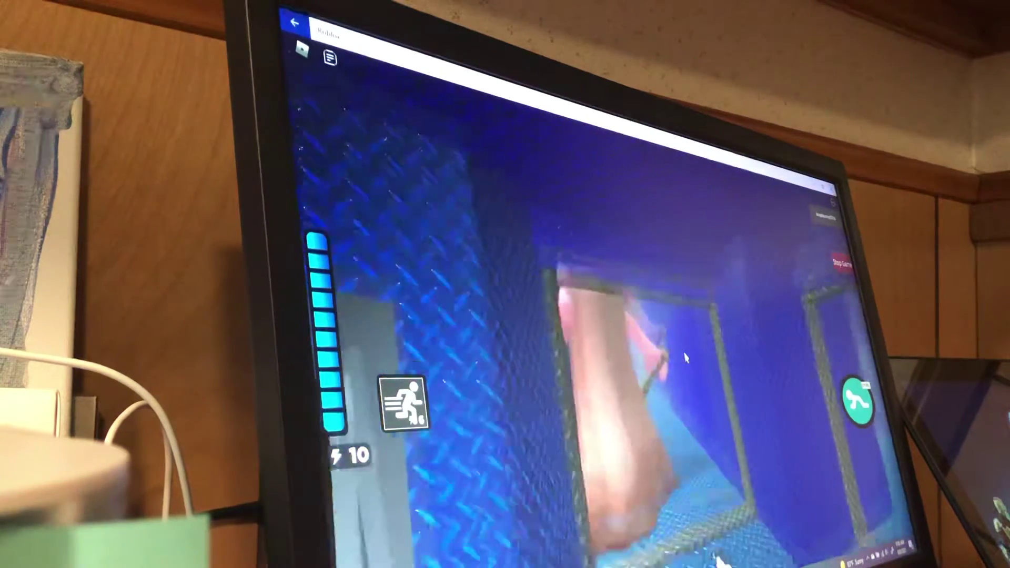
{"action": "key", "text": "w"}
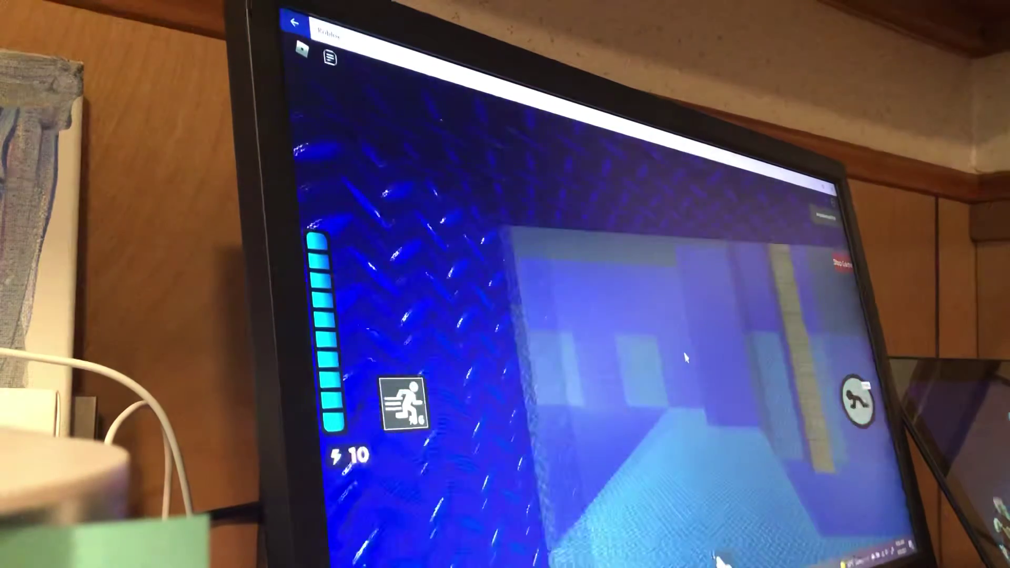
{"action": "key", "text": "w"}
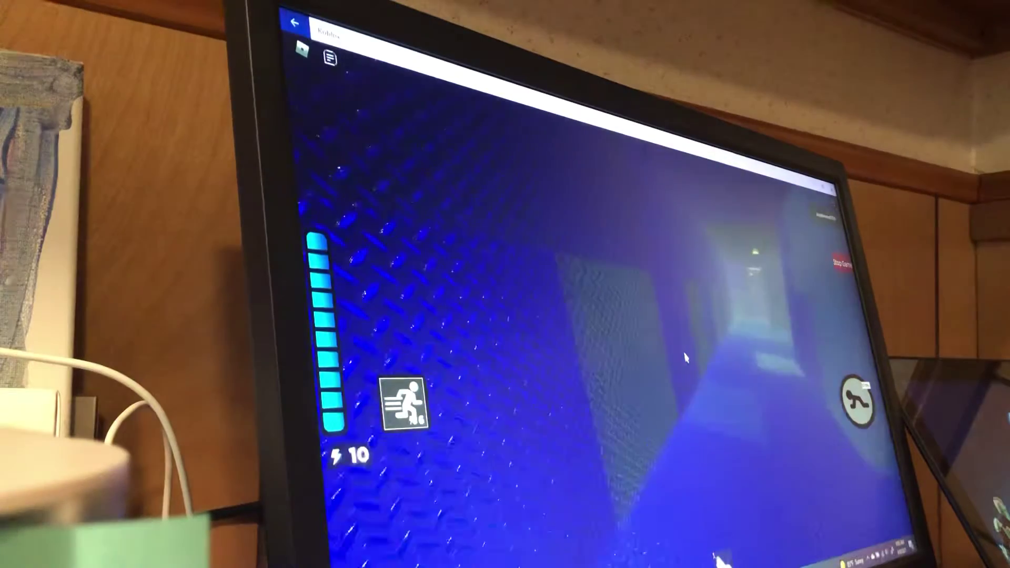
{"action": "key", "text": "w"}
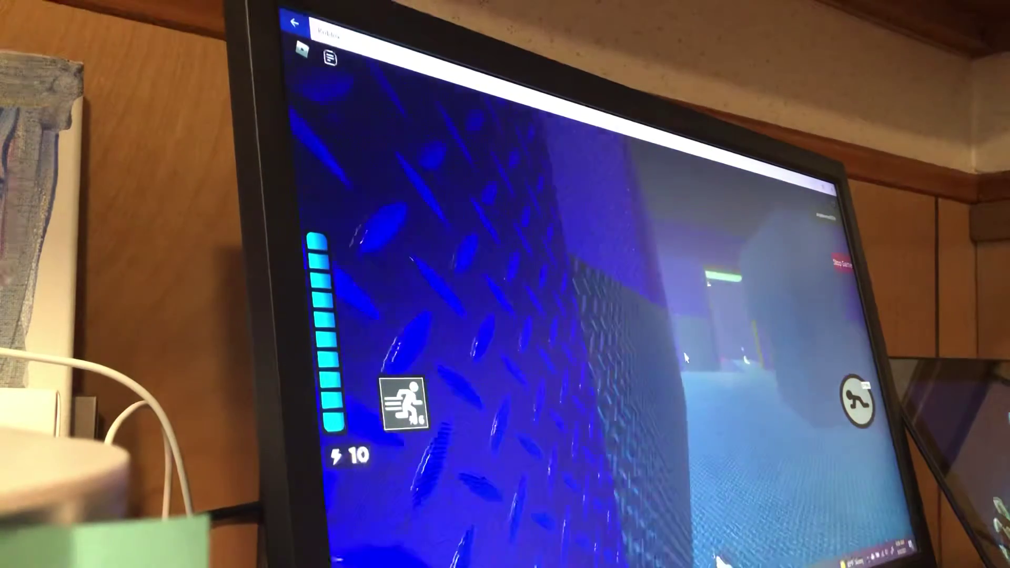
- Approach the doorway where Piggy stands and swing the camera after its bat hit
{"action": "key", "text": "w"}
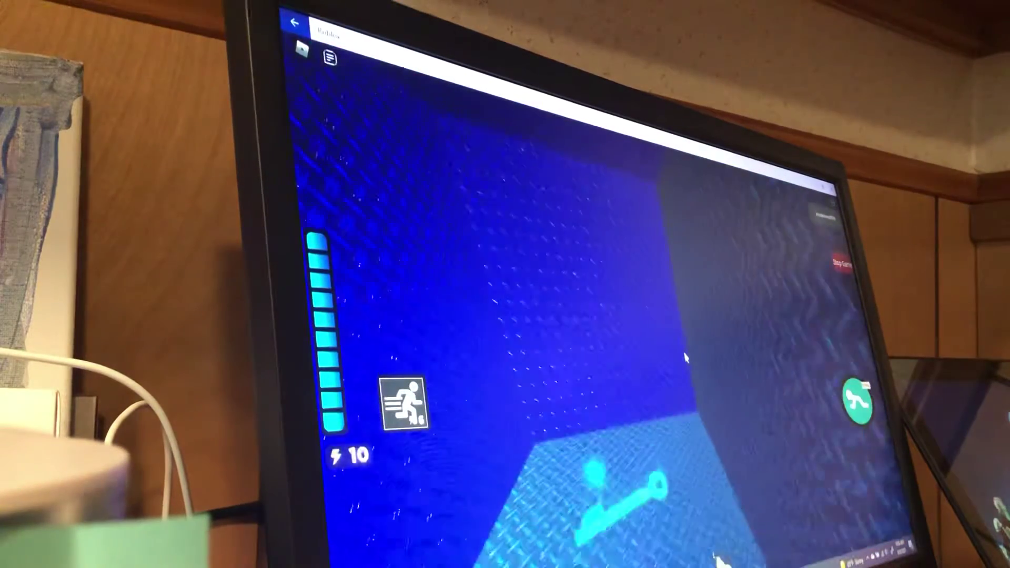
{"action": "key", "text": "w"}
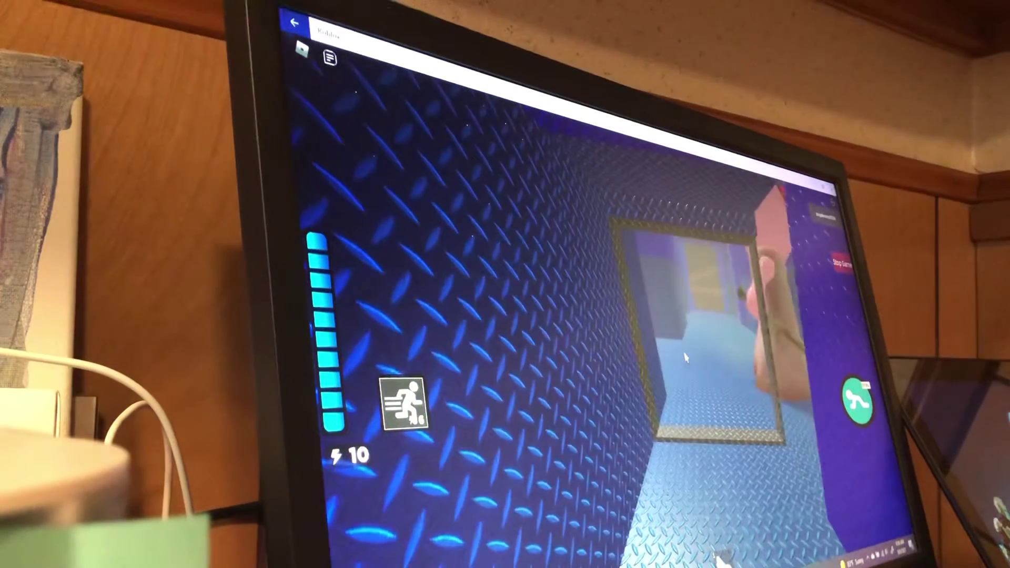
{"action": "key", "text": "w"}
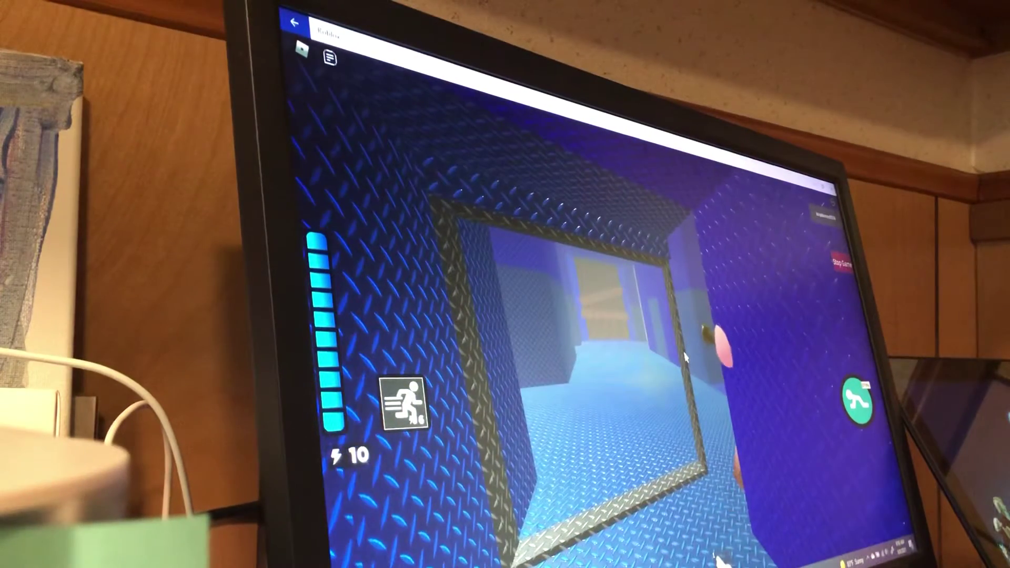
{"action": "left_click", "coordinate": [685, 356]}
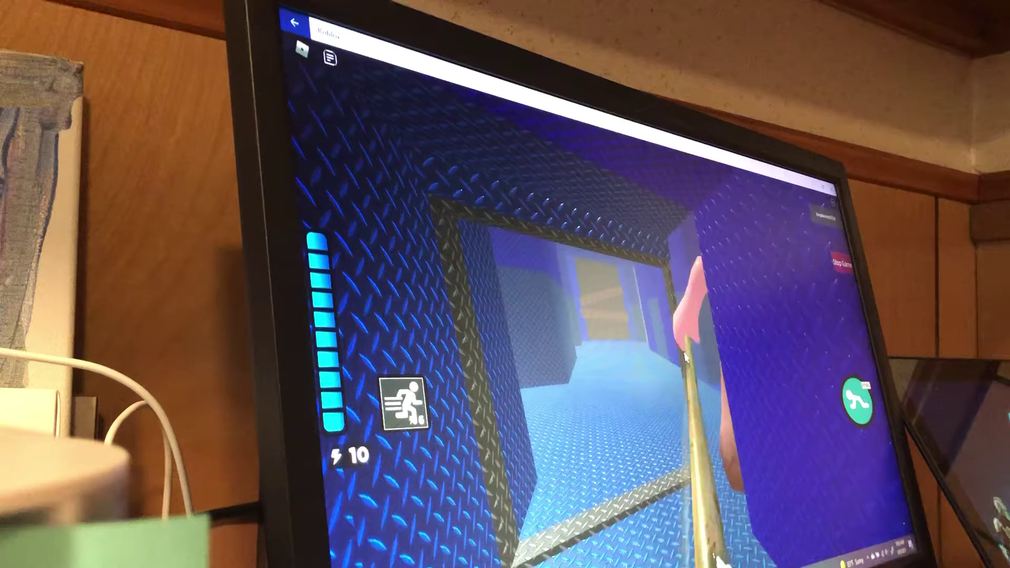
{"action": "left_click", "coordinate": [684, 357]}
{"action": "left_click_drag", "start_coordinate": [685, 357], "coordinate": [685, 357]}
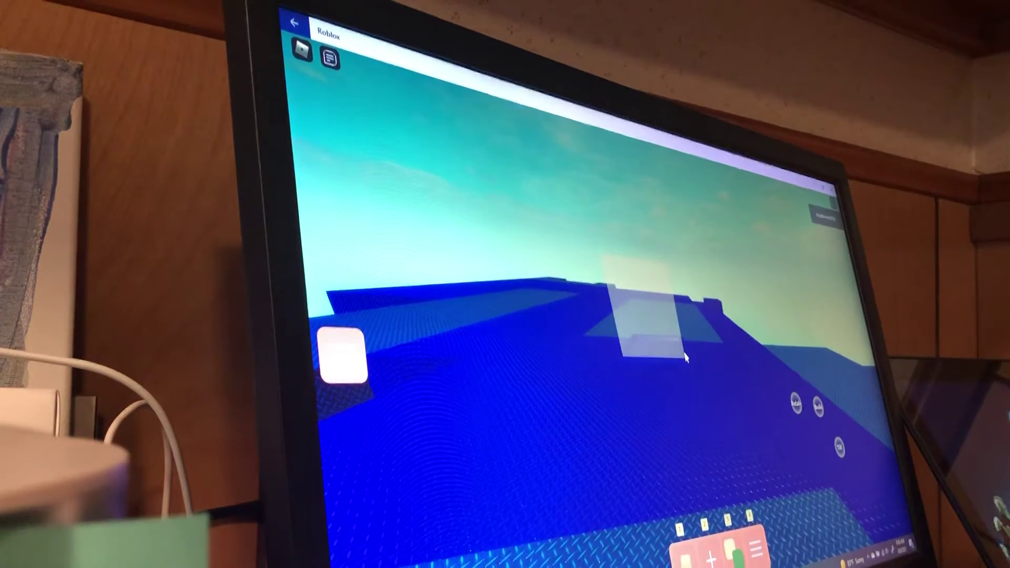
- Move the build camera, reload the saved blue map, and start a Bot-mode round
{"action": "key", "text": "w"}
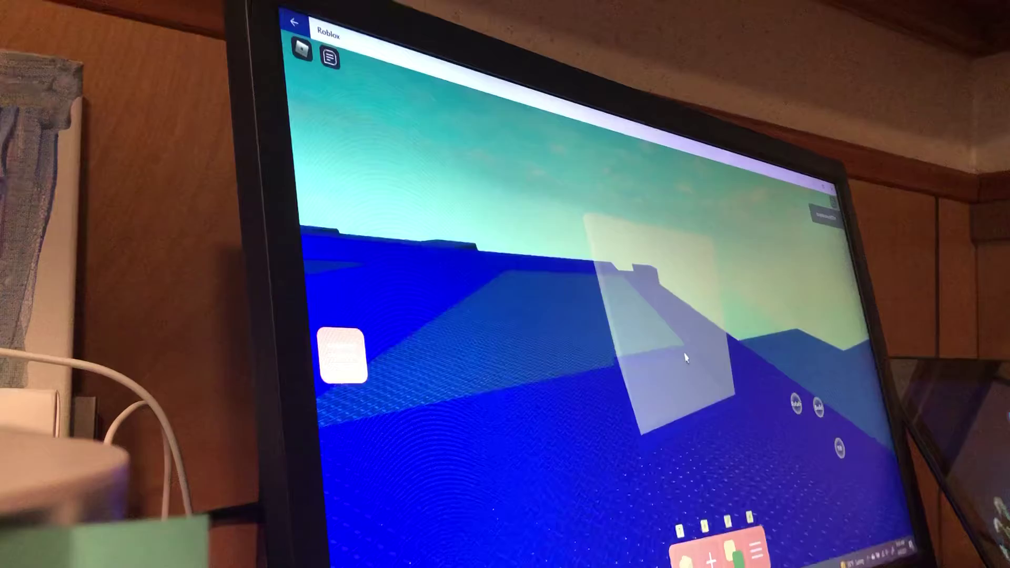
{"action": "key", "text": "w"}
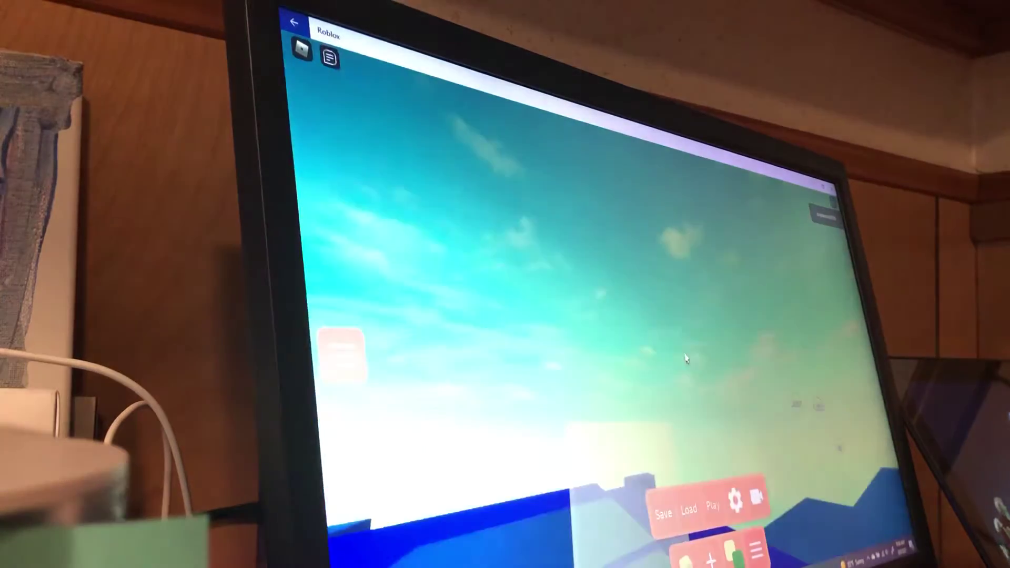
{"action": "left_click", "coordinate": [689, 510]}
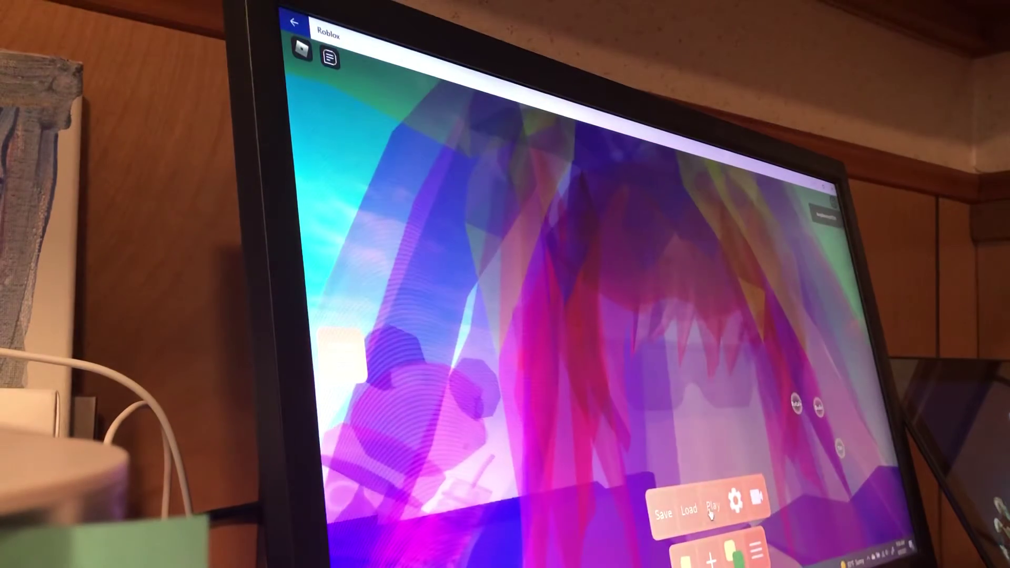
{"action": "left_click", "coordinate": [711, 509]}
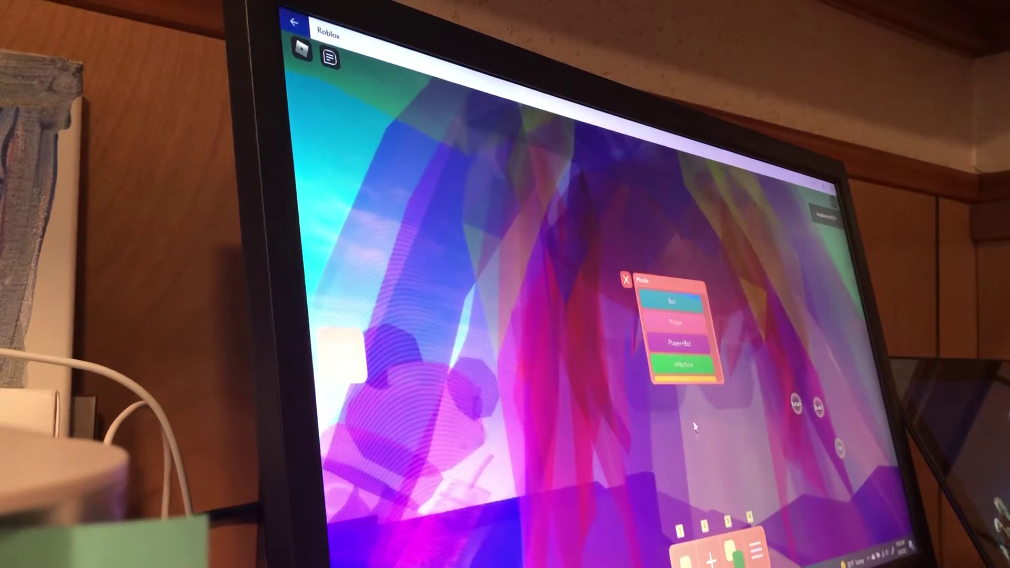
{"action": "left_click", "coordinate": [669, 298]}
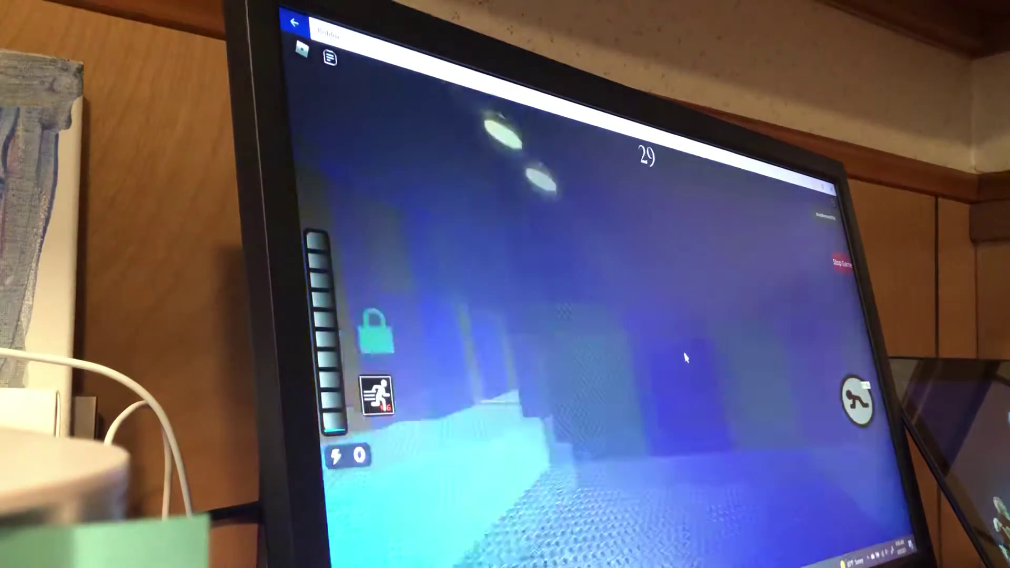
- Run from the starting room toward the red glow and pick up the teal item
{"action": "key", "text": "w"}
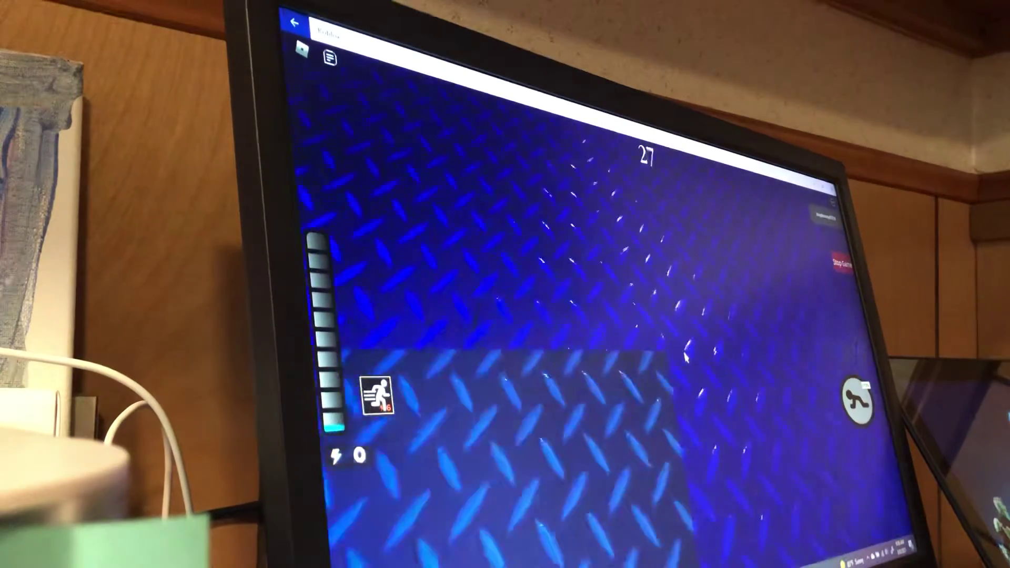
{"action": "key", "text": "w"}
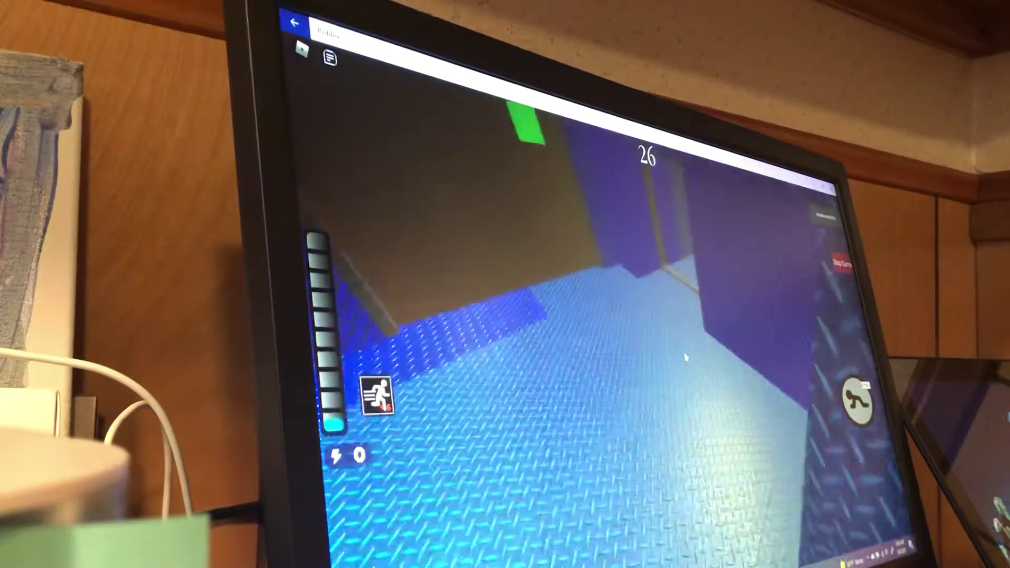
{"action": "key", "text": "w"}
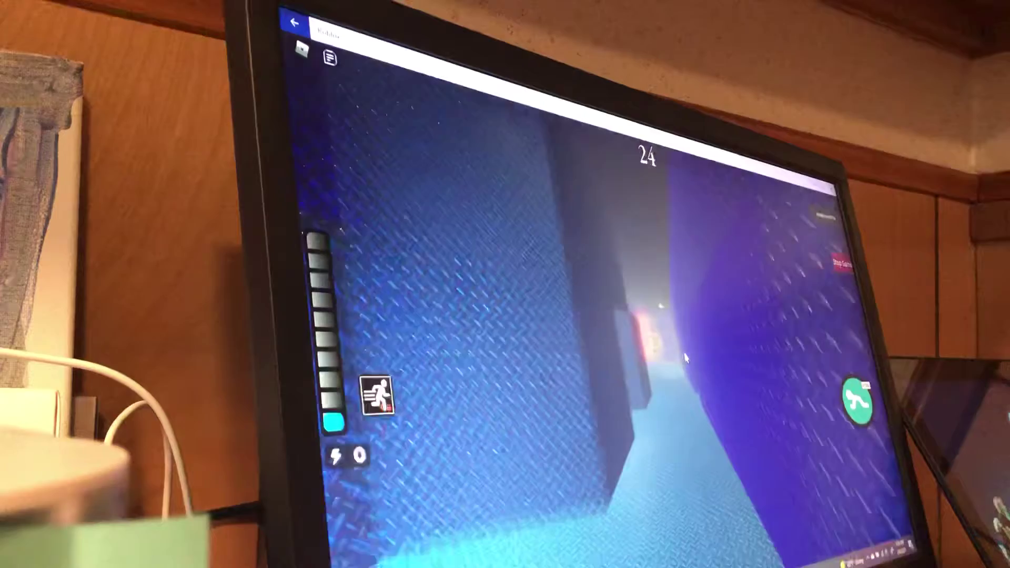
{"action": "key", "text": "w"}
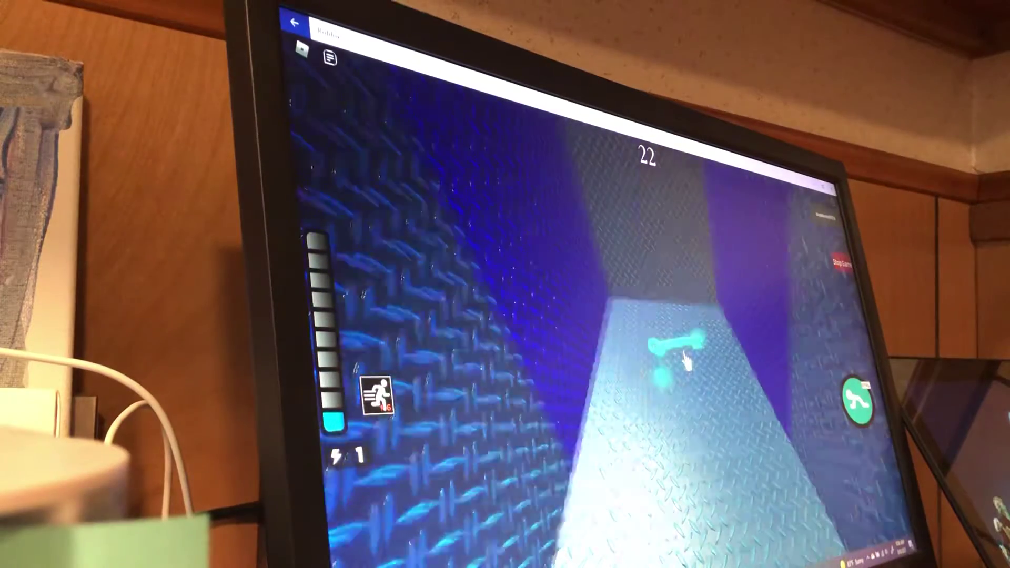
{"action": "key", "text": "w"}
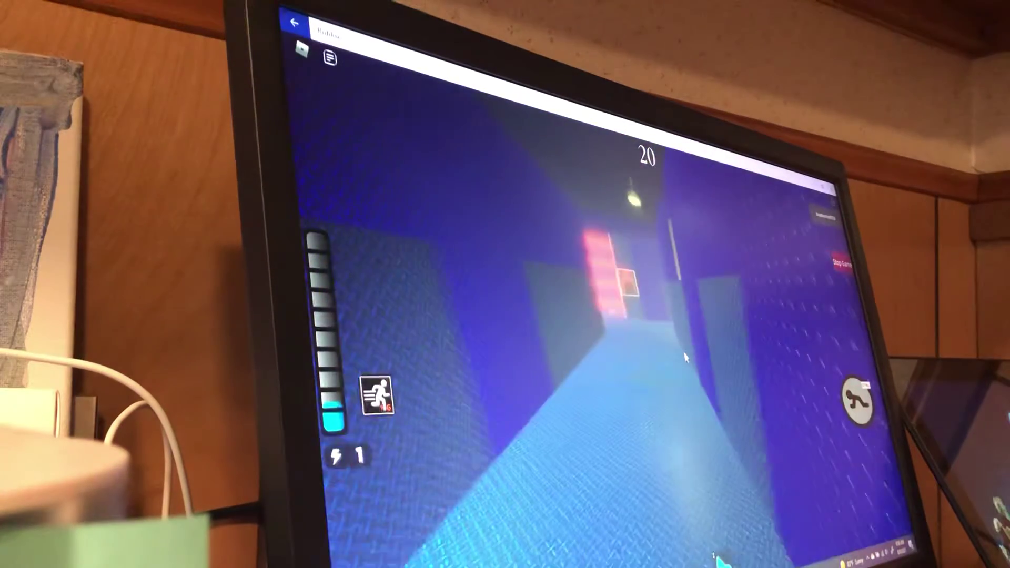
- Continue through the corridors, grab the key near the wooden block, and move on
{"action": "key", "text": "w"}
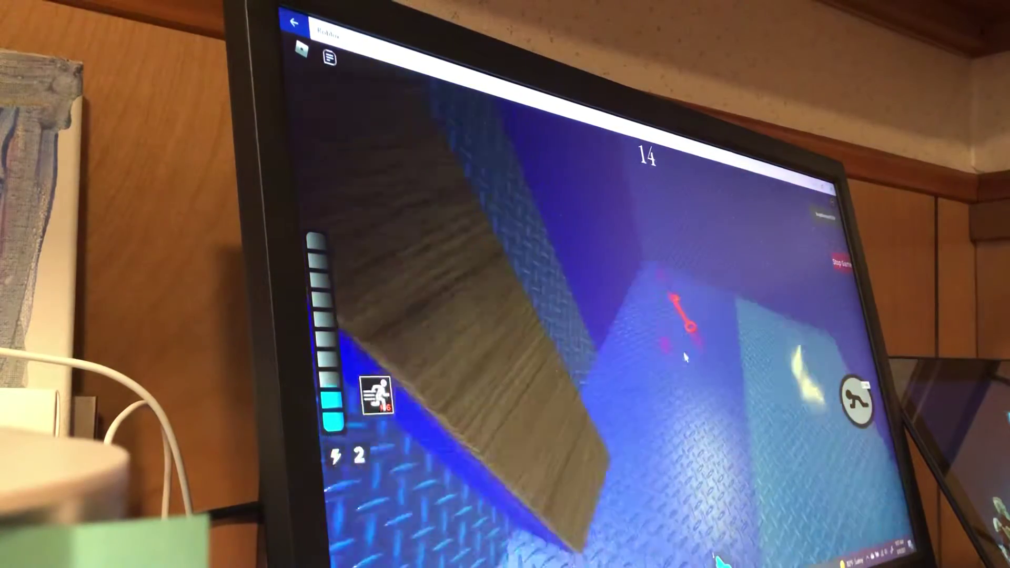
{"action": "key", "text": "w"}
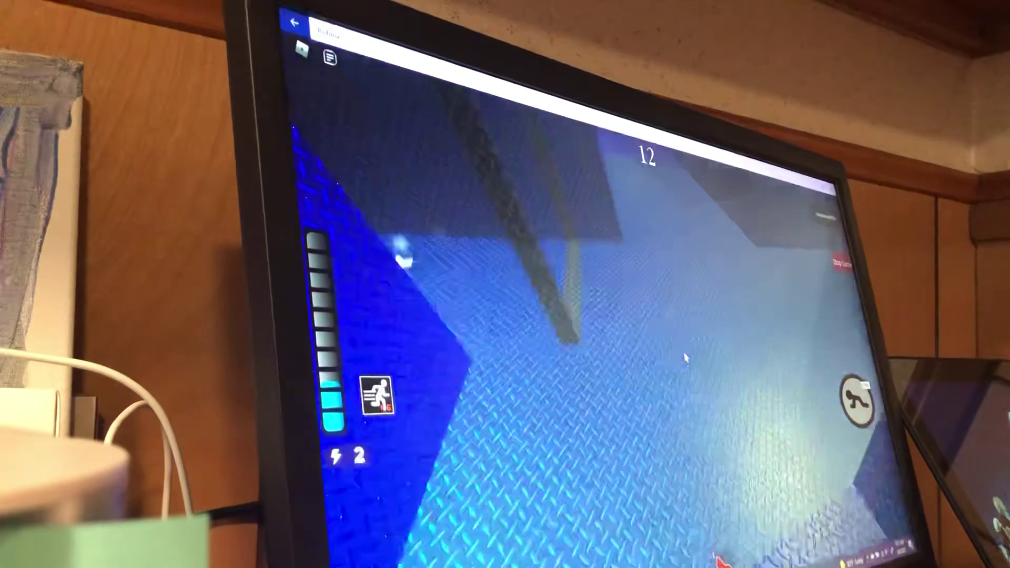
{"action": "key", "text": "w"}
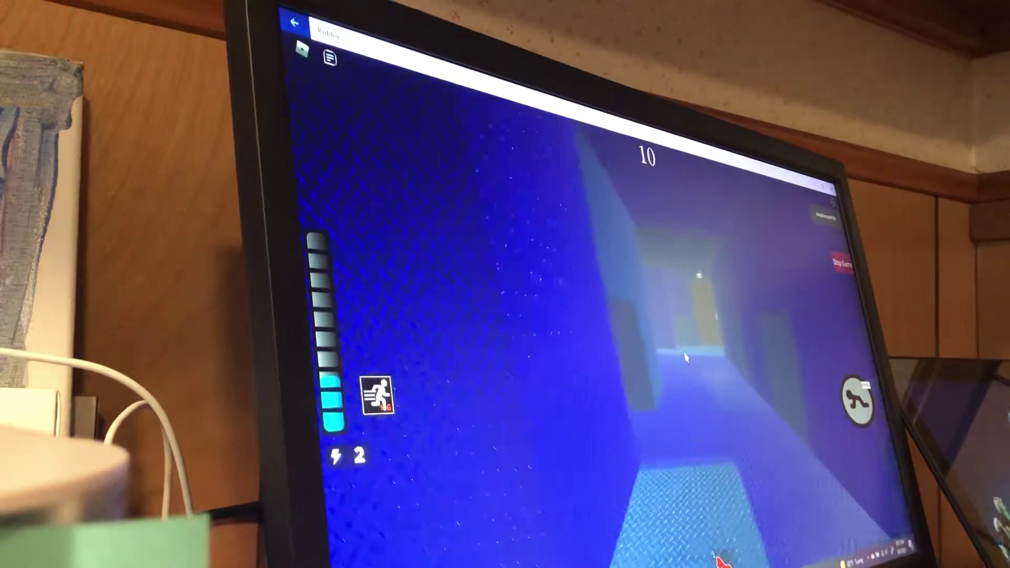
{"action": "key", "text": "w"}
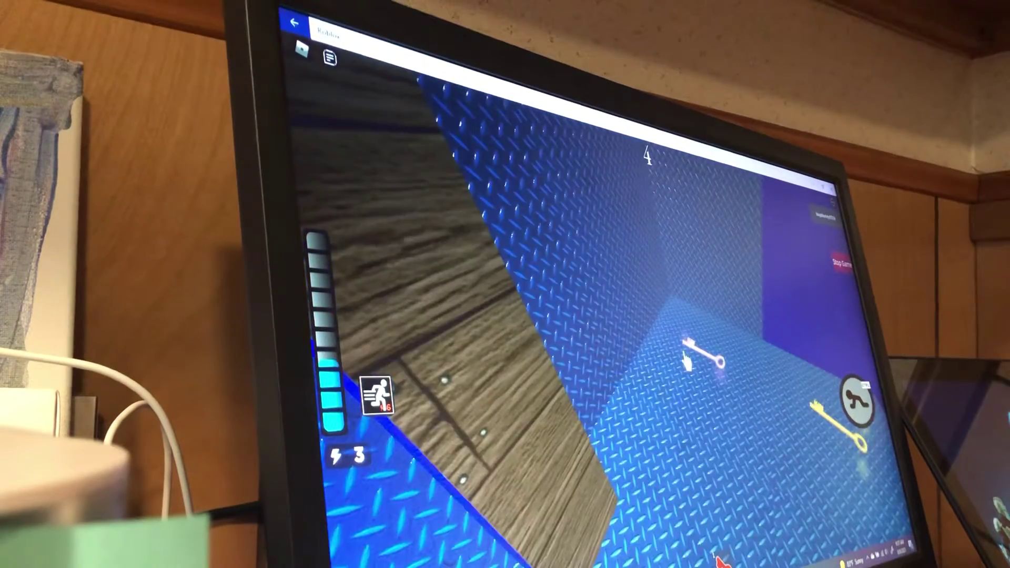
{"action": "key", "text": "w"}
{"action": "key", "text": "w"}
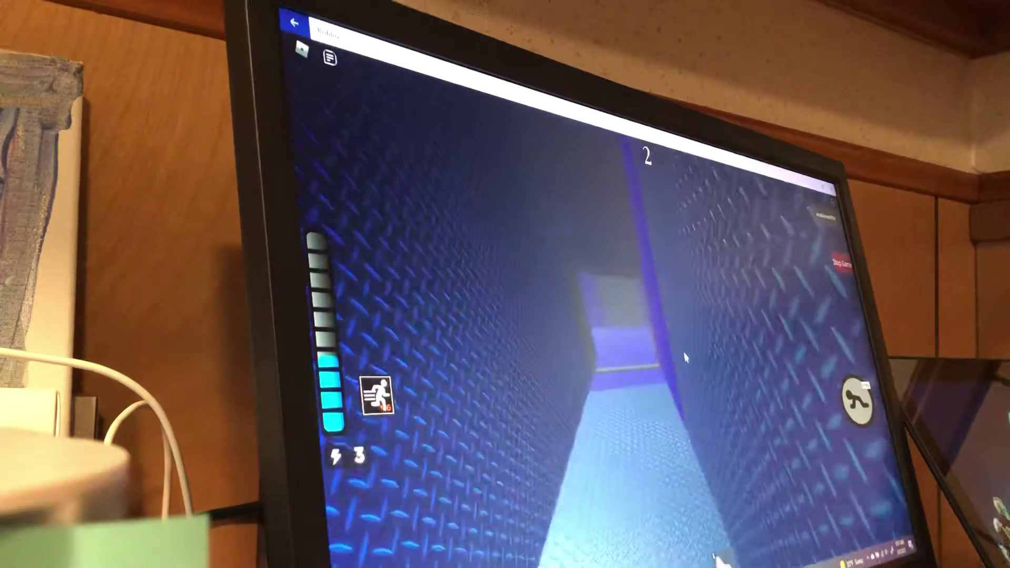
{"action": "key", "text": "w"}
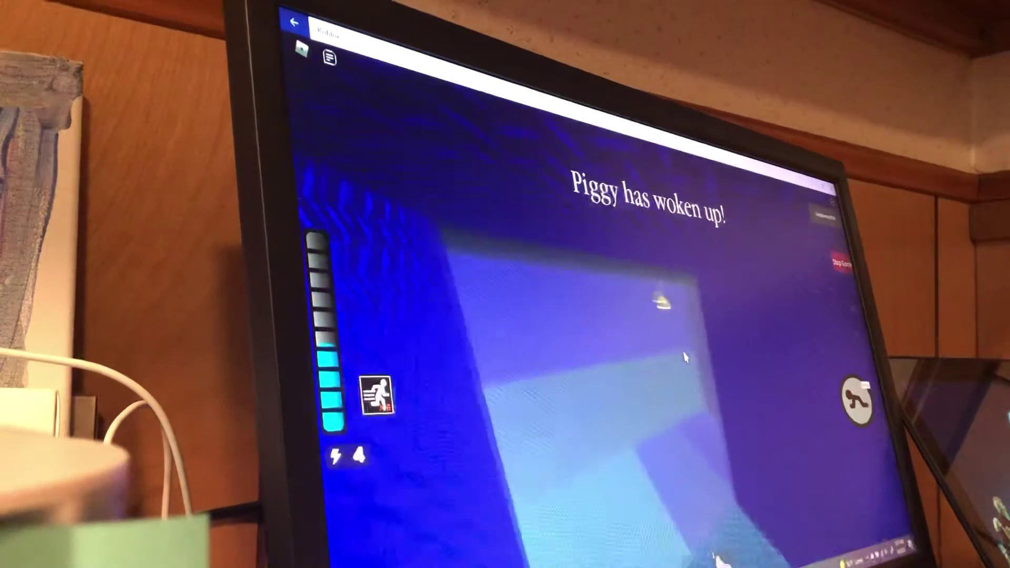
- Move away as Piggy wakes, collecting an item that raises the counter to 5
{"action": "key", "text": "w"}
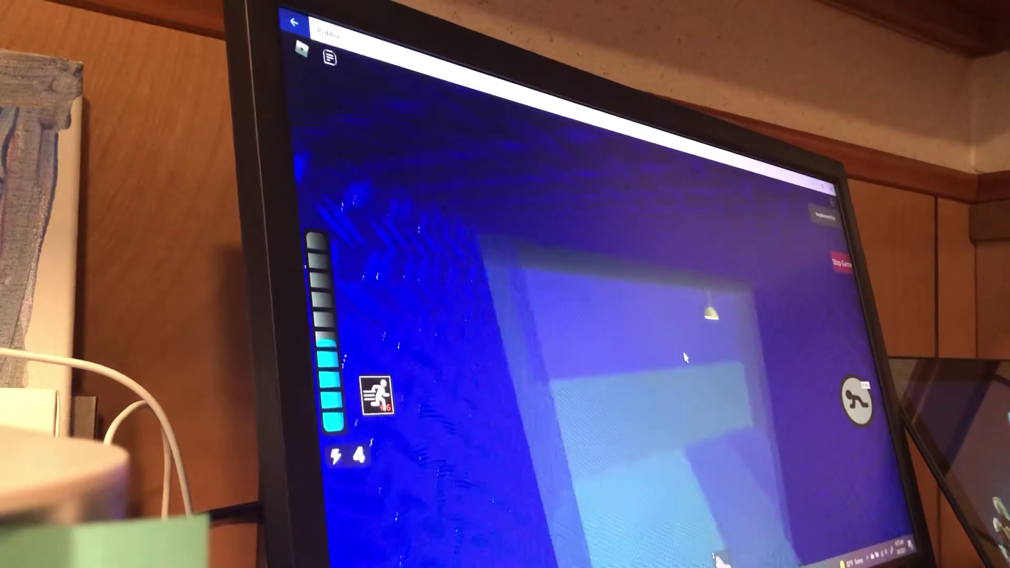
{"action": "key", "text": "w"}
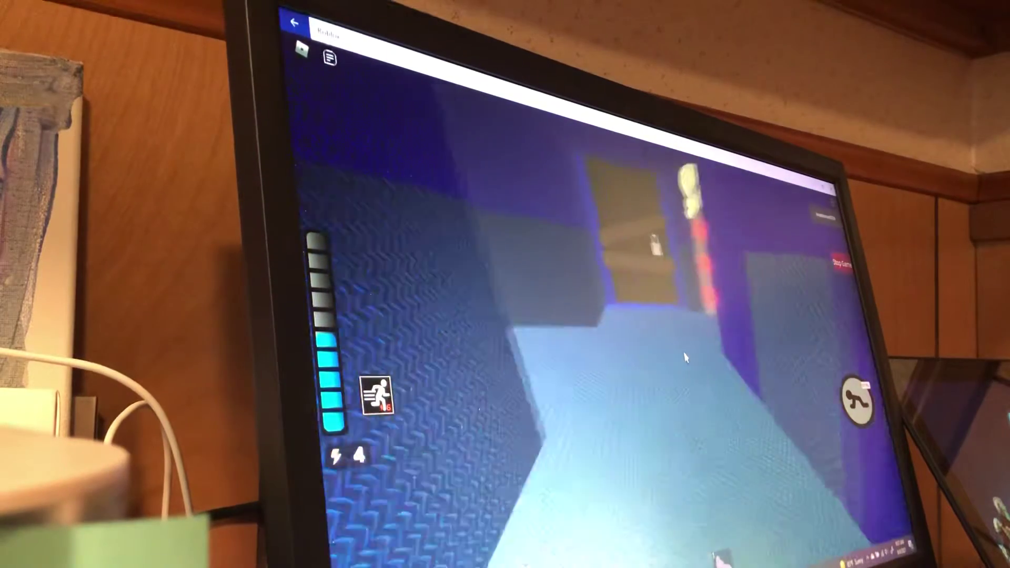
{"action": "key", "text": "w"}
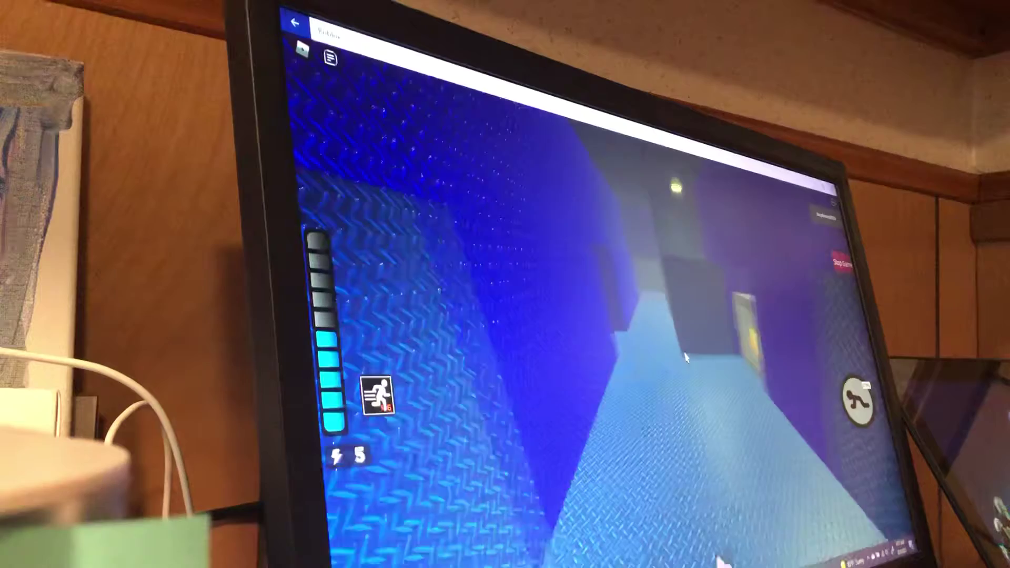
{"action": "key", "text": "w"}
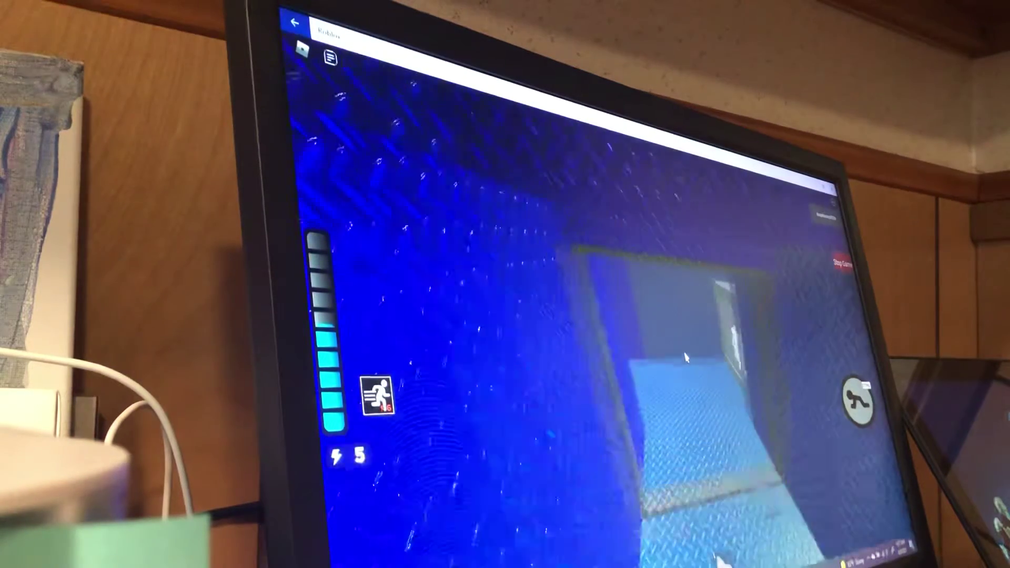
{"action": "key", "text": "w"}
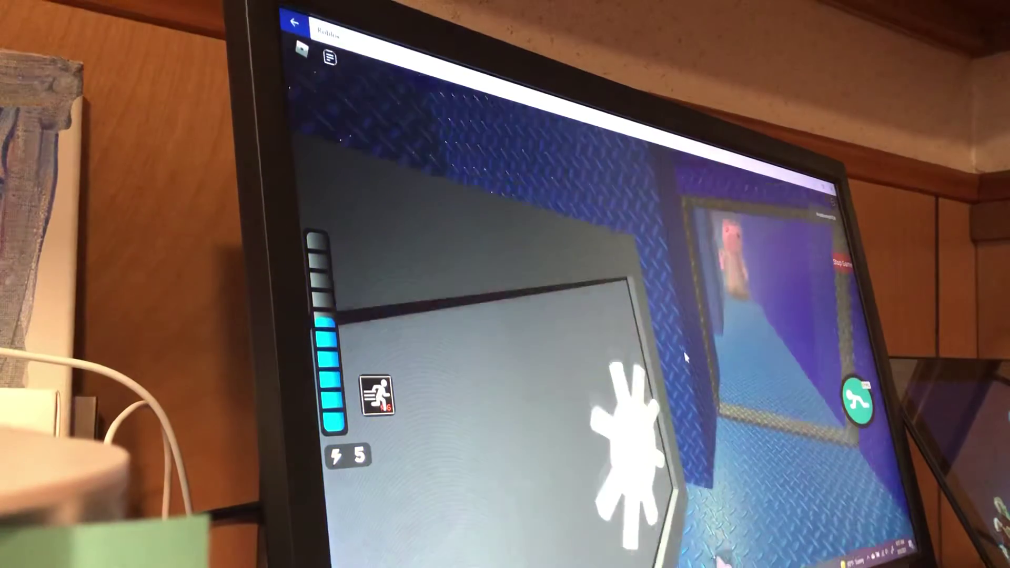
{"action": "key", "text": "w"}
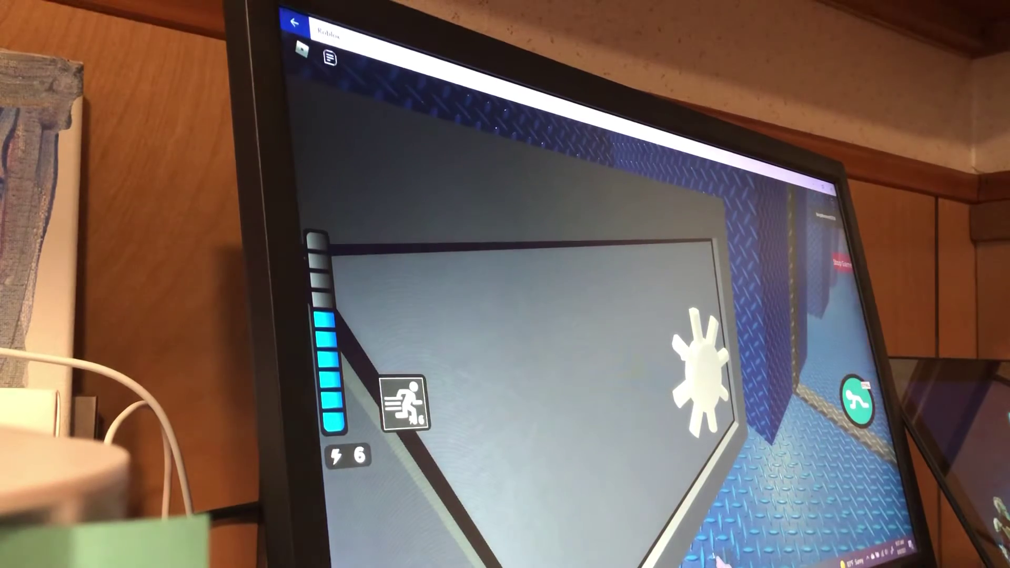
- Run past Piggy through the doorway and down the lit corridor, collecting another item
{"action": "key", "text": "w"}
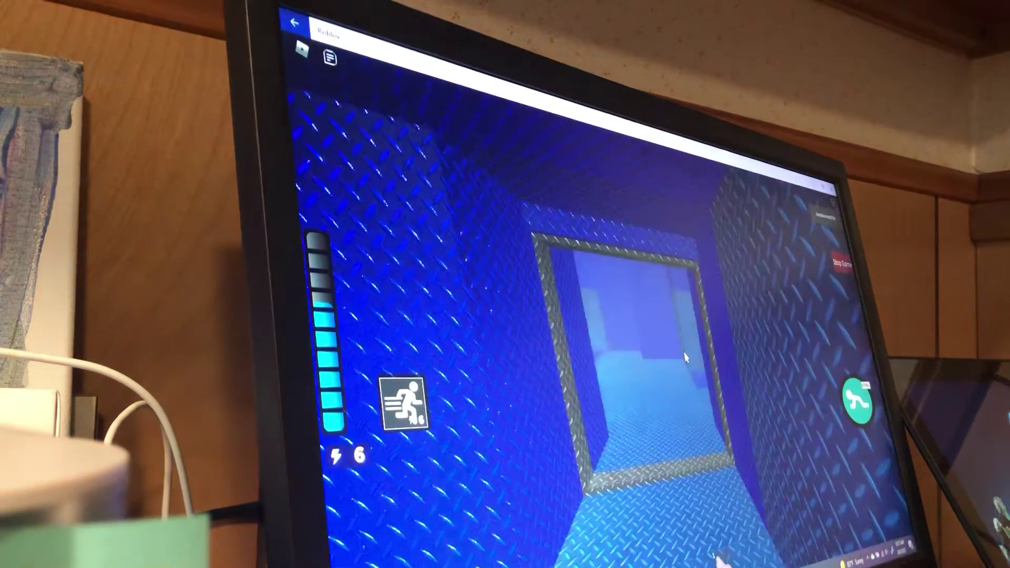
{"action": "key", "text": "w"}
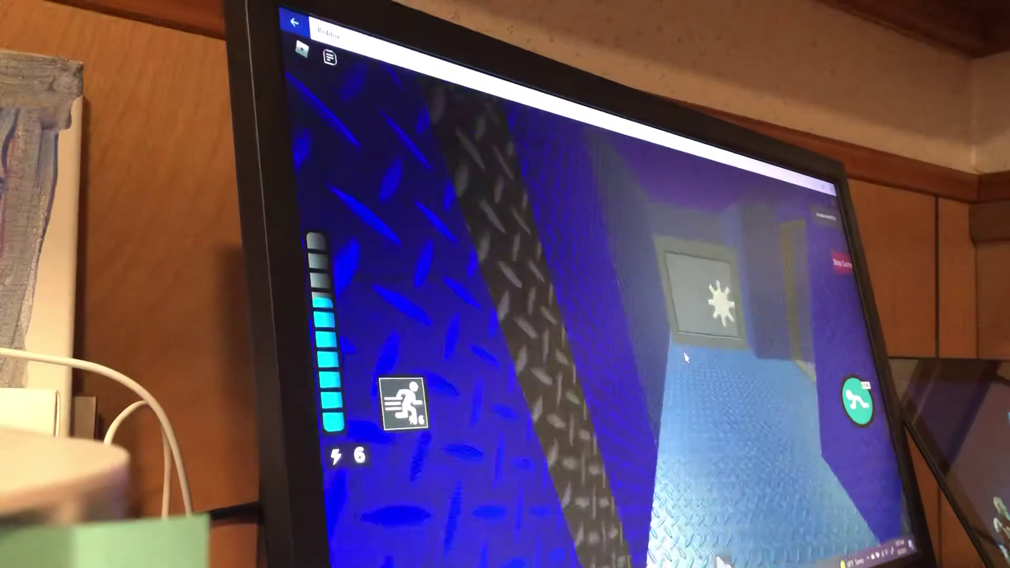
{"action": "key", "text": "w"}
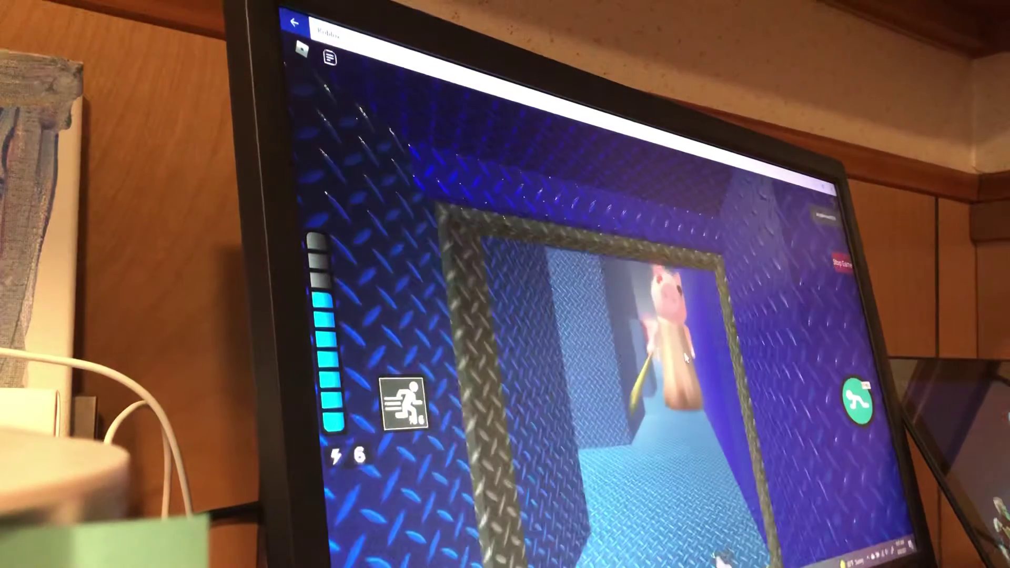
{"action": "key", "text": "w"}
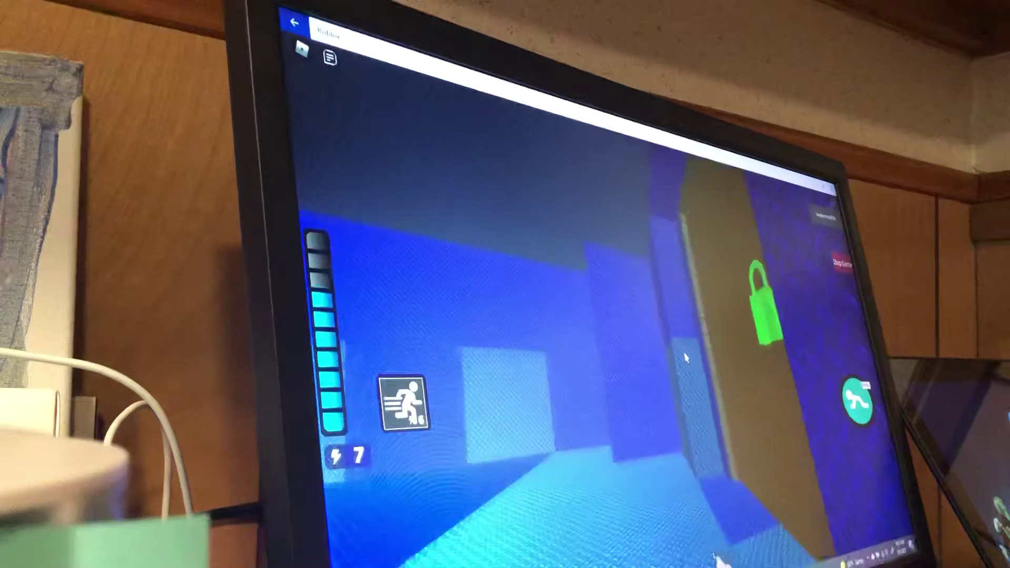
{"action": "key", "text": "w"}
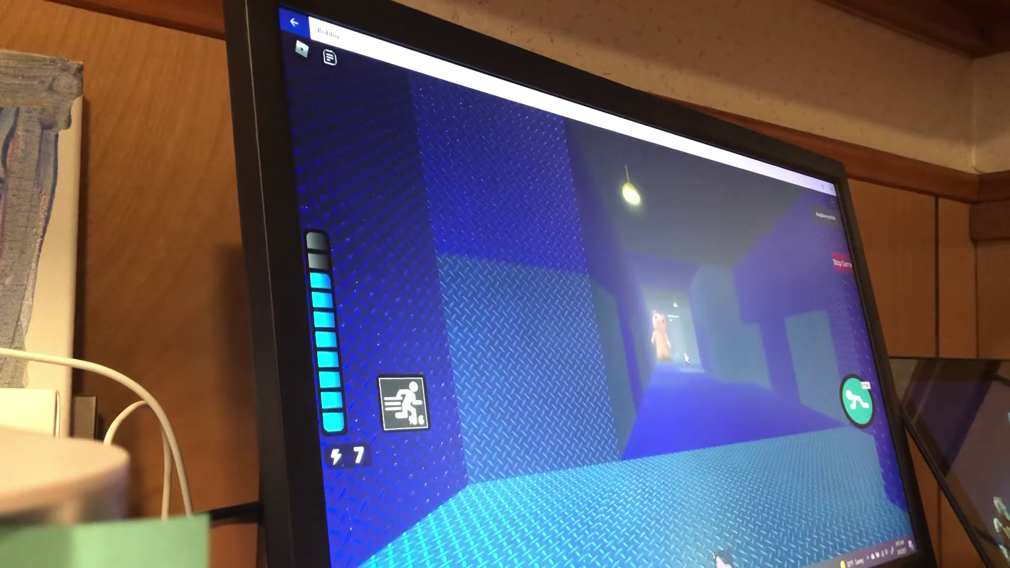
{"action": "key", "text": "w"}
{"action": "key", "text": "w"}
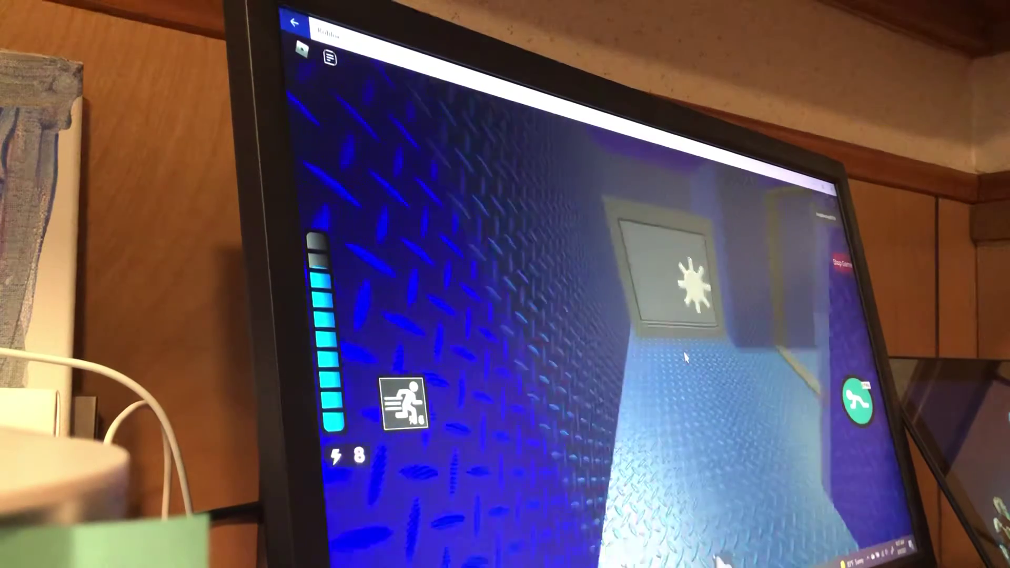
{"action": "key", "text": "w"}
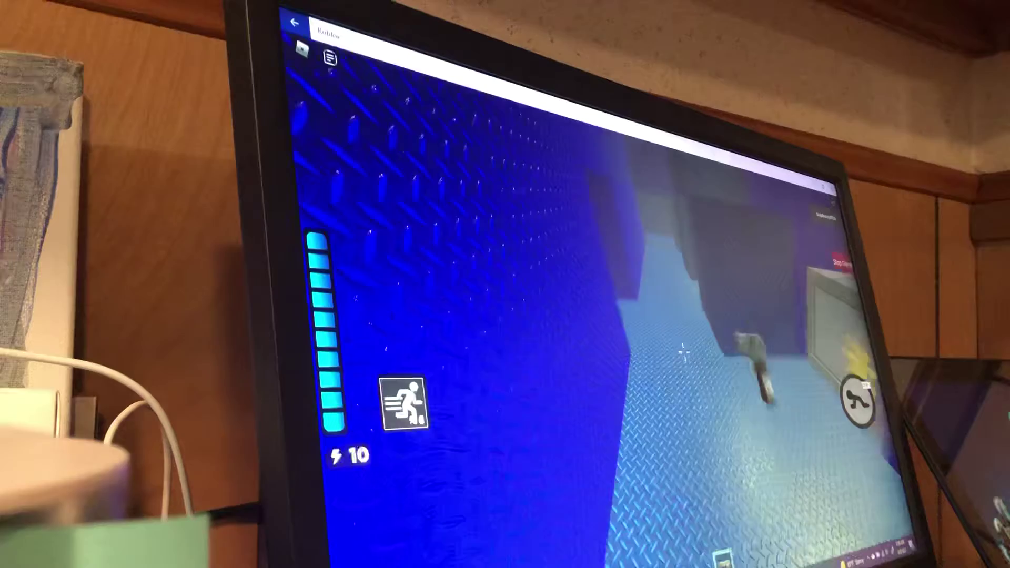
- Jump and walk through the dim corridors to pick up the green key
{"action": "key", "text": "space"}
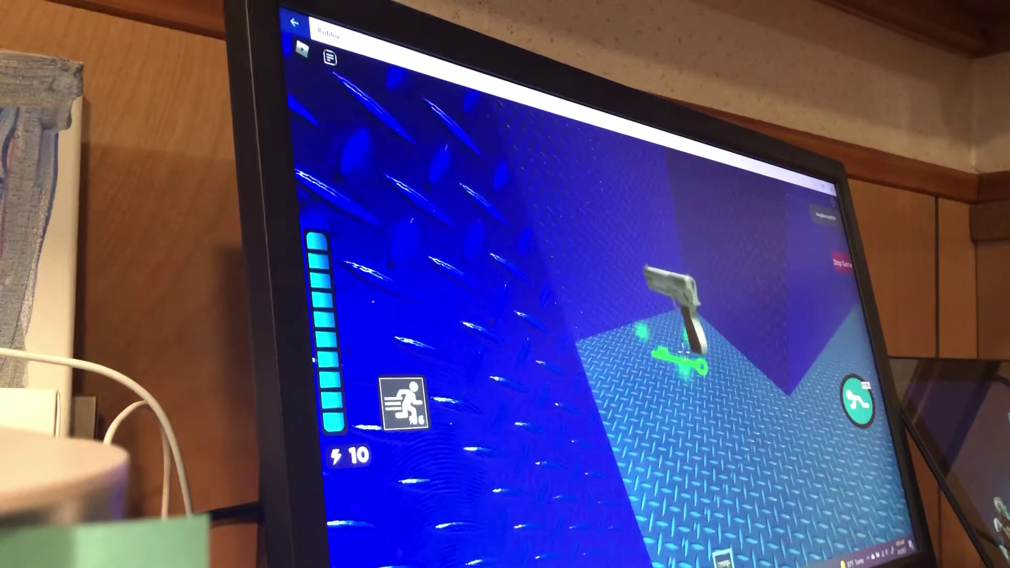
{"action": "key", "text": "w"}
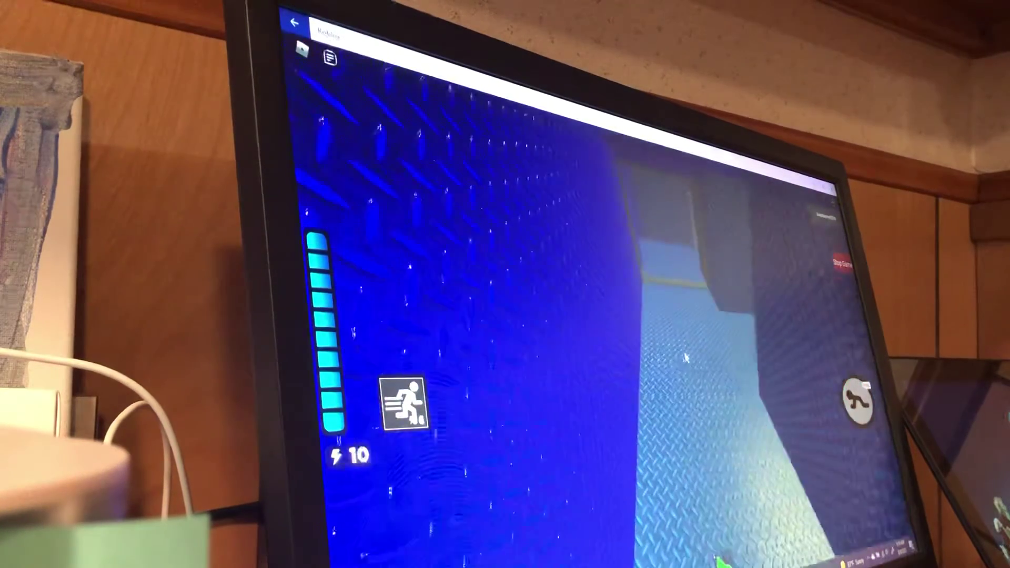
{"action": "key", "text": "w"}
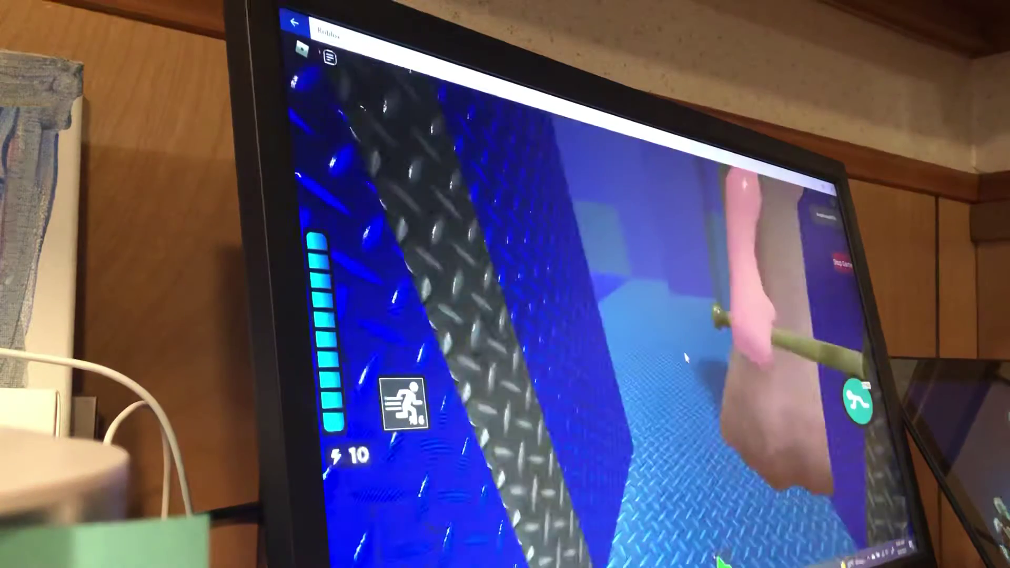
{"action": "key", "text": "w"}
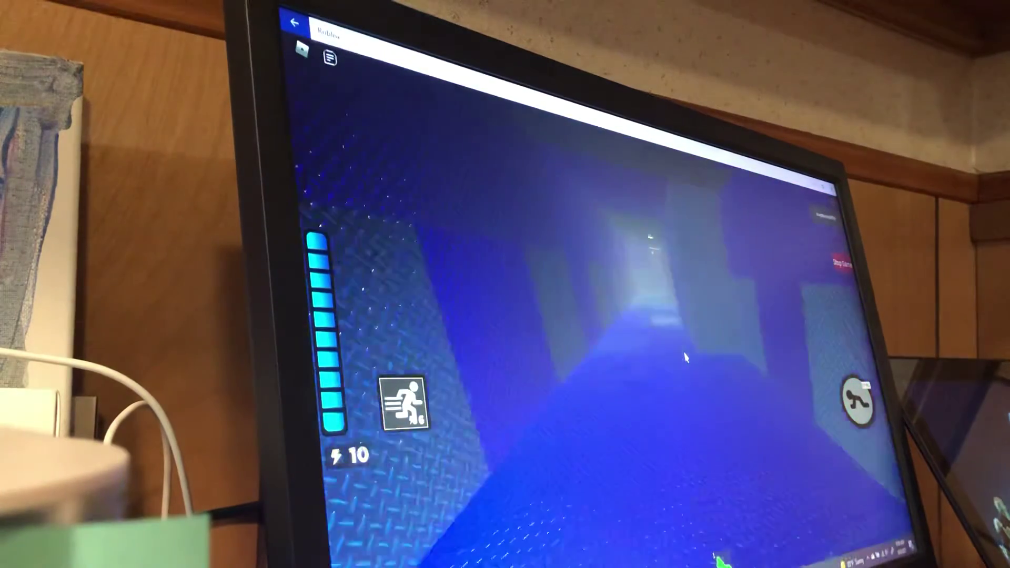
{"action": "key", "text": "w"}
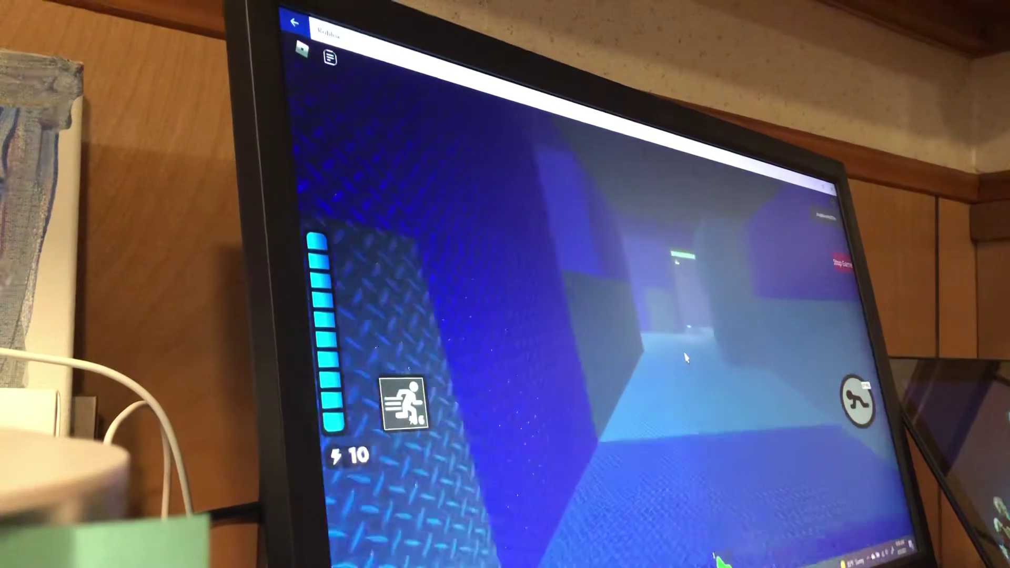
{"action": "key", "text": "w"}
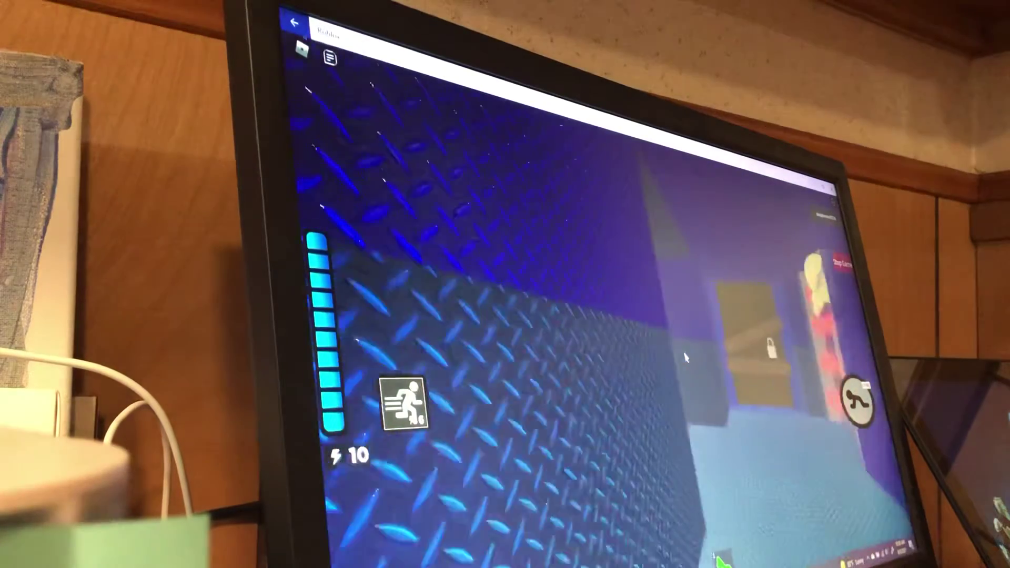
{"action": "key", "text": "w"}
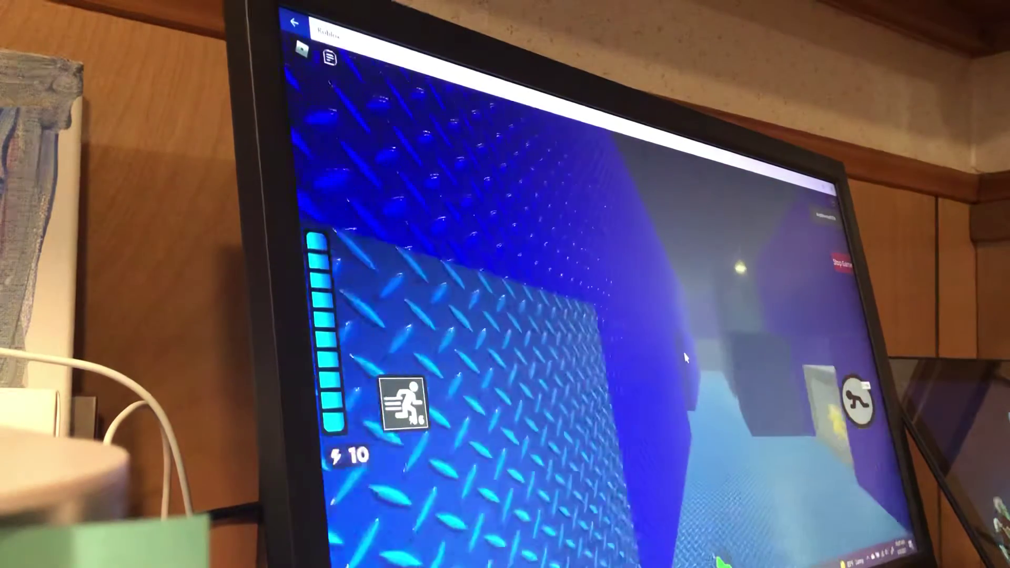
{"action": "key", "text": "w"}
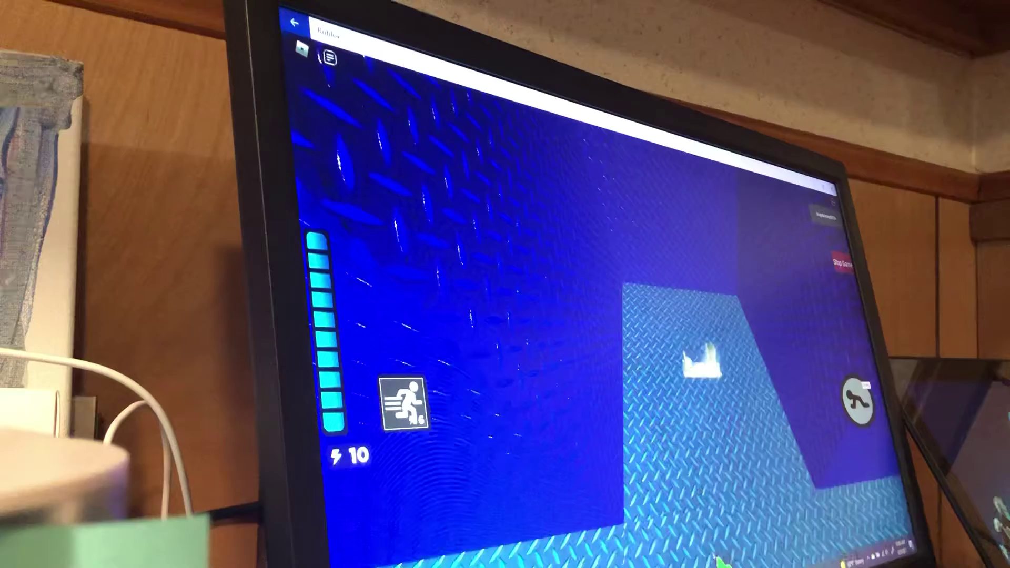
{"action": "key", "text": "w"}
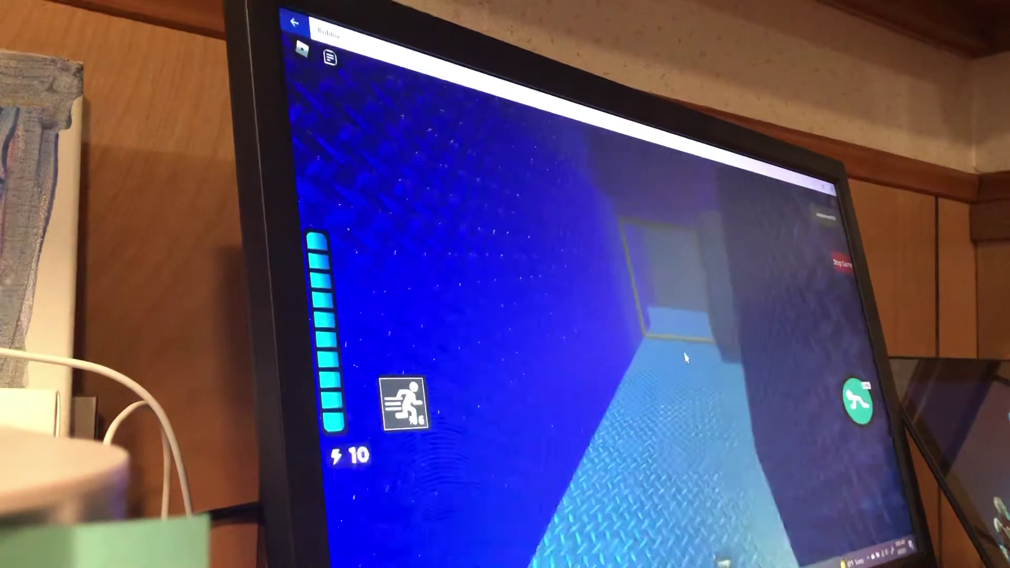
- Go through the doorways and run through the rooms away from Piggy
{"action": "key", "text": "w"}
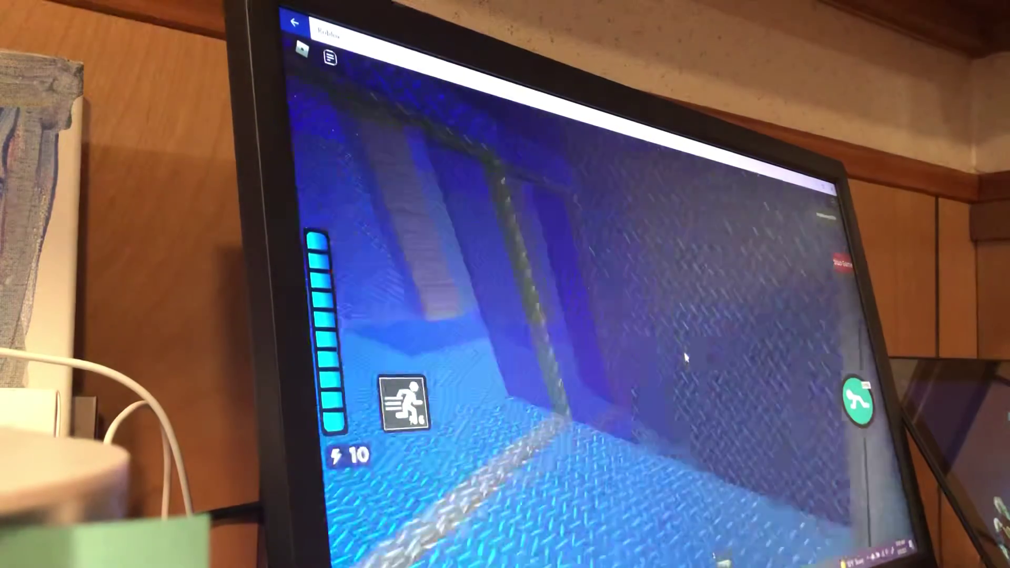
{"action": "key", "text": "w"}
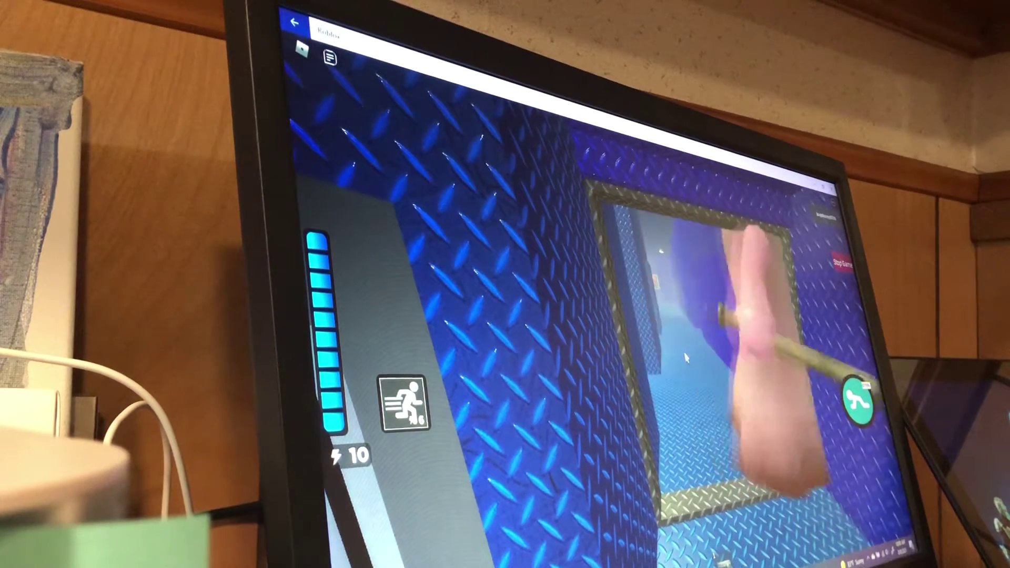
{"action": "key", "text": "w"}
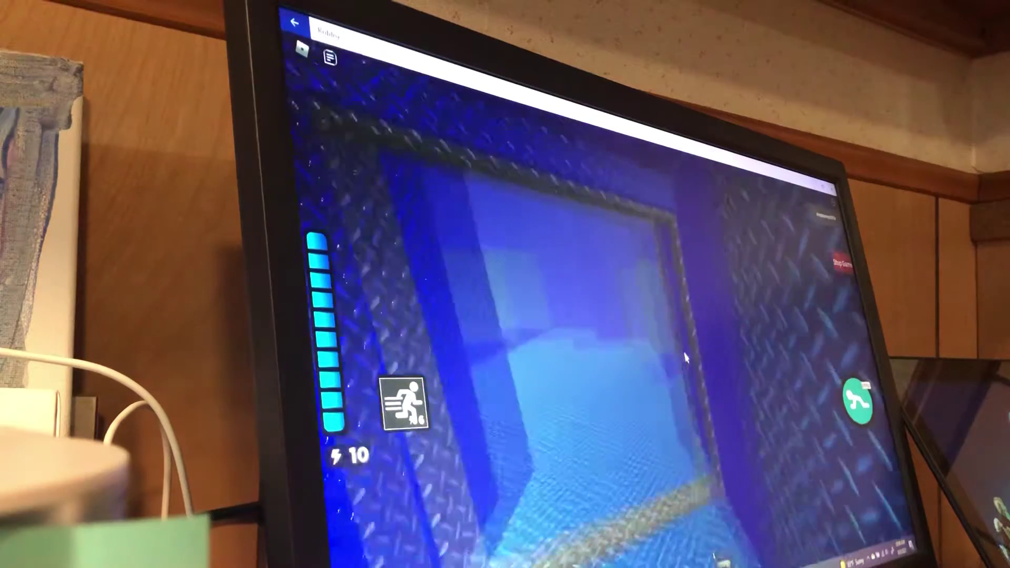
{"action": "key", "text": "w"}
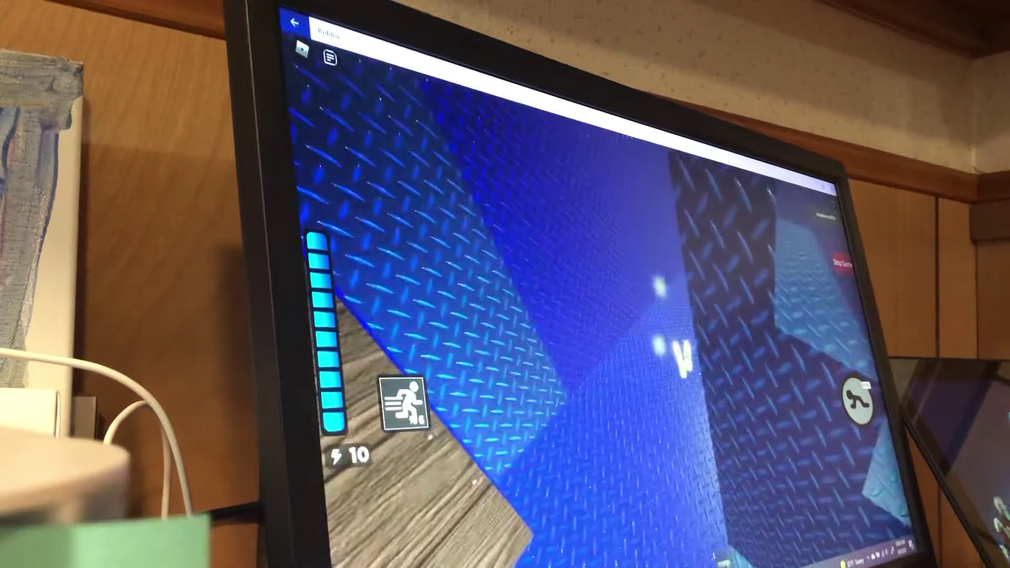
{"action": "key", "text": "w"}
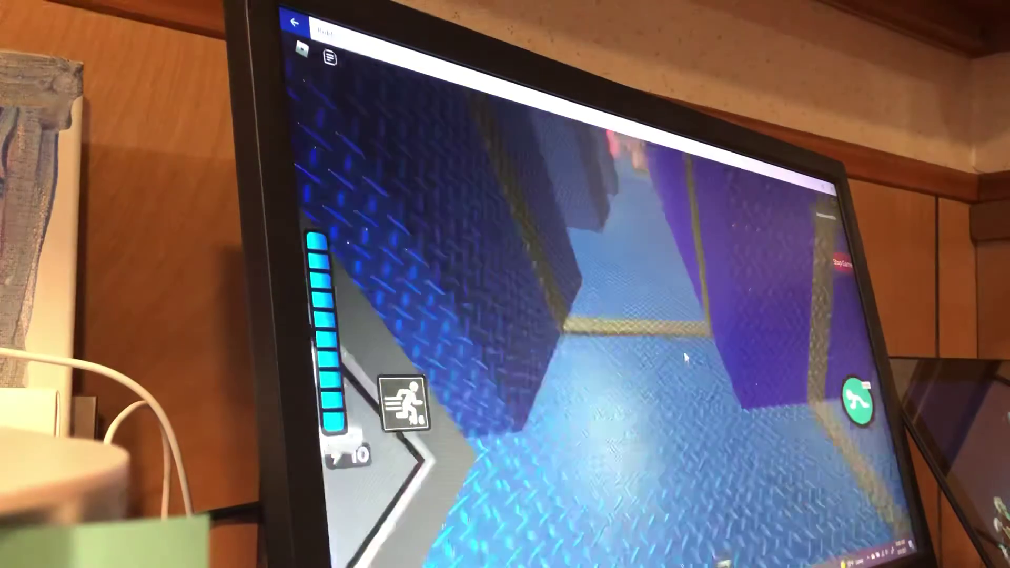
{"action": "key", "text": "w"}
{"action": "key", "text": "w"}
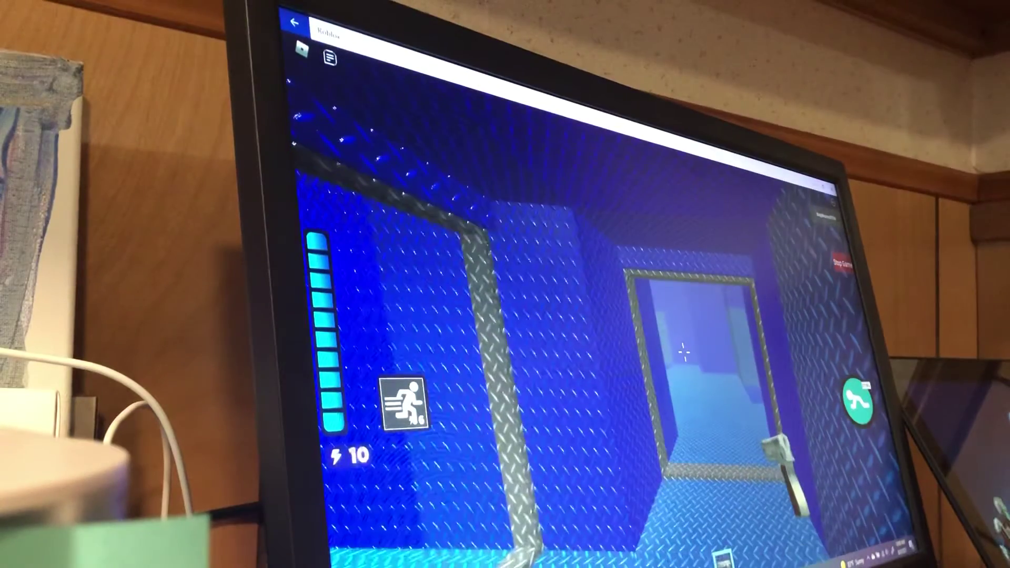
- Face Piggy in the framed doorway and attack it with the held weapon
{"action": "key", "text": "w"}
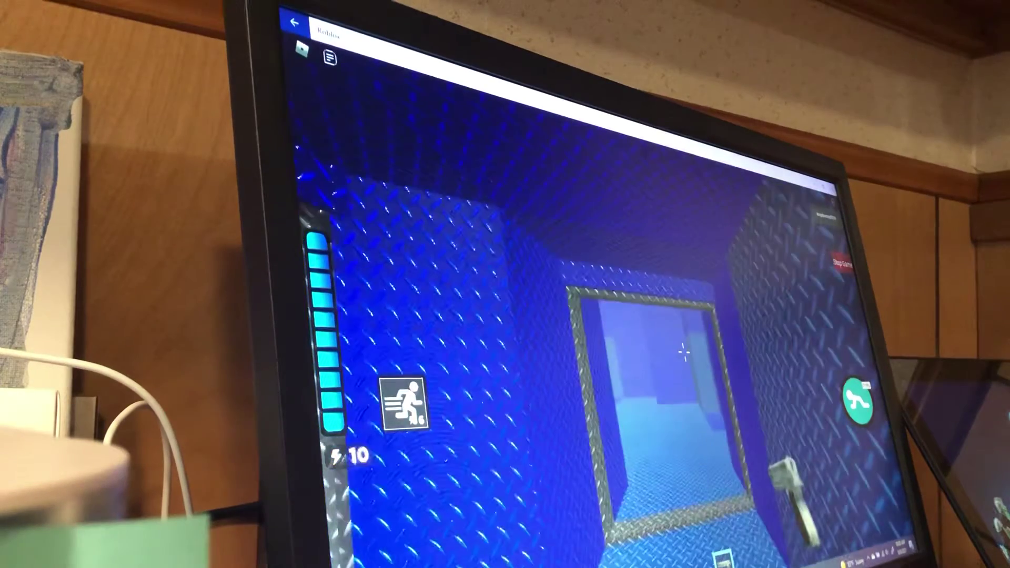
{"action": "key", "text": "w"}
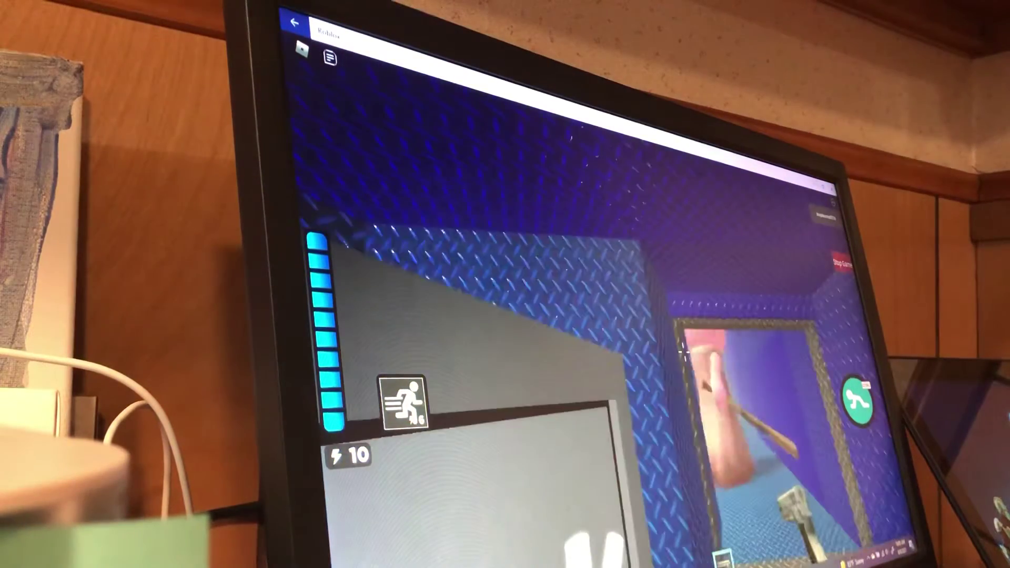
{"action": "left_click", "coordinate": [682, 354]}
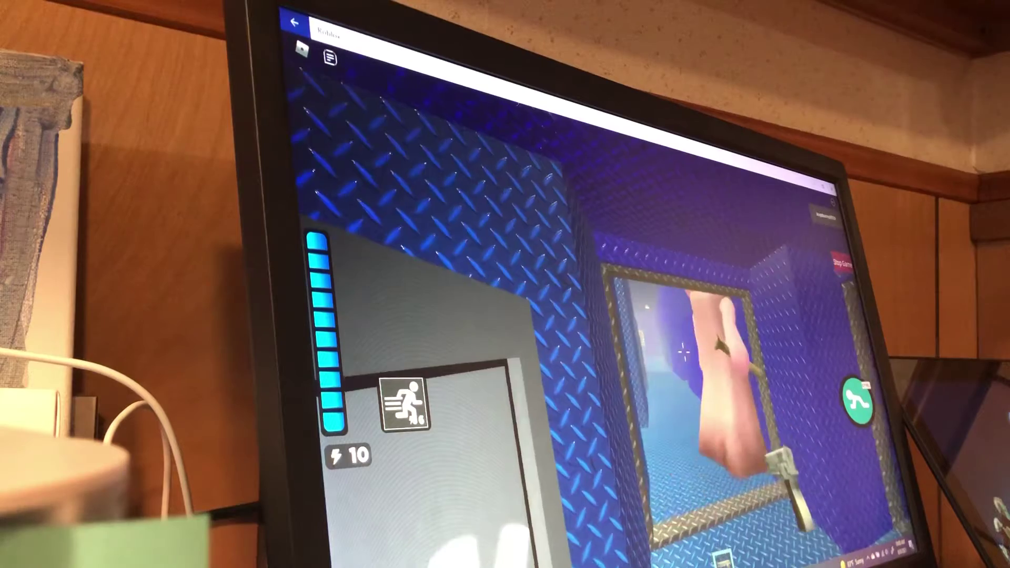
{"action": "key", "text": "w"}
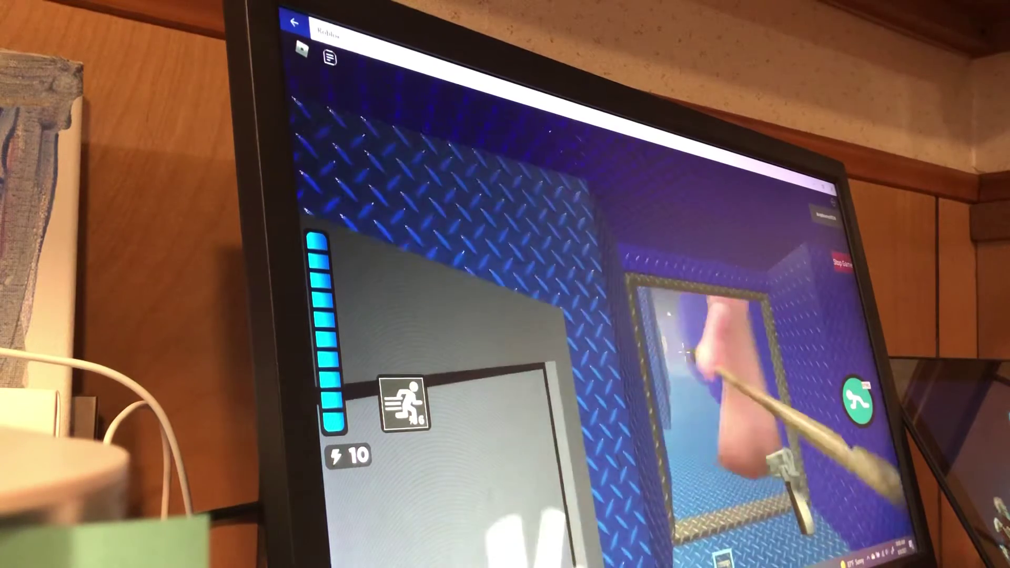
- Walk from the vent area through the doorway and corridor into the next room
{"action": "key", "text": "w"}
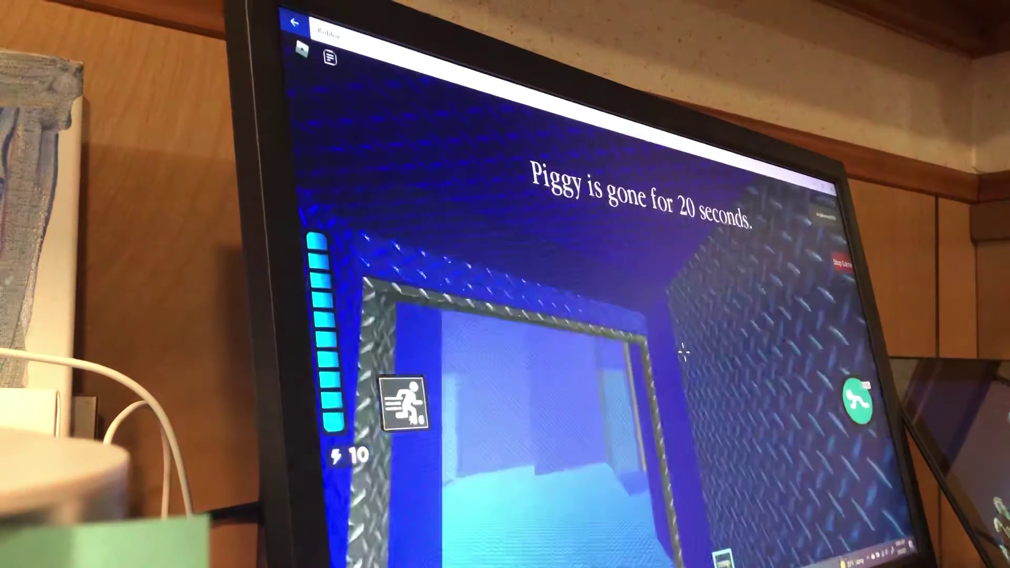
{"action": "key", "text": "w"}
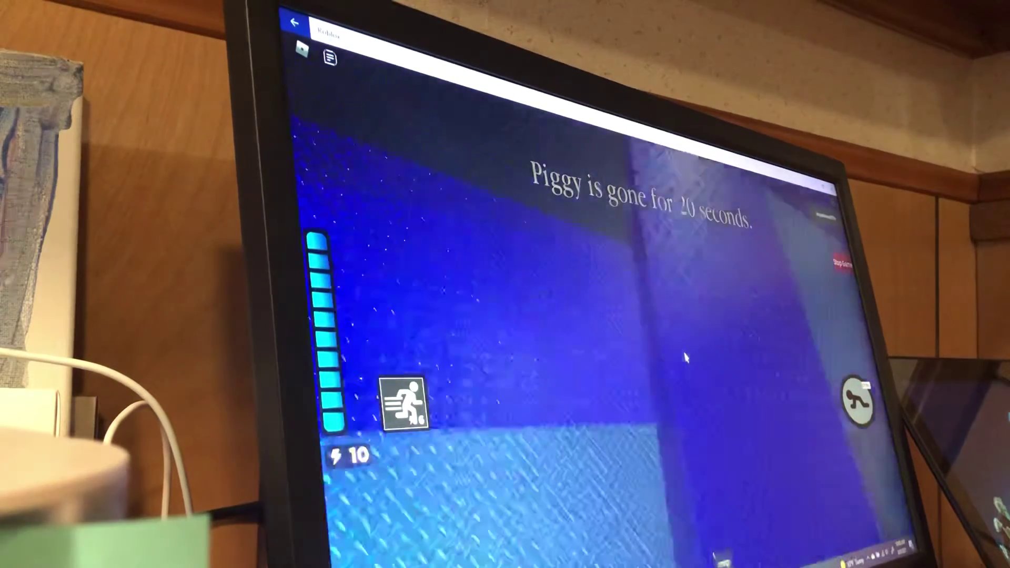
{"action": "key", "text": "w"}
{"action": "key", "text": "w"}
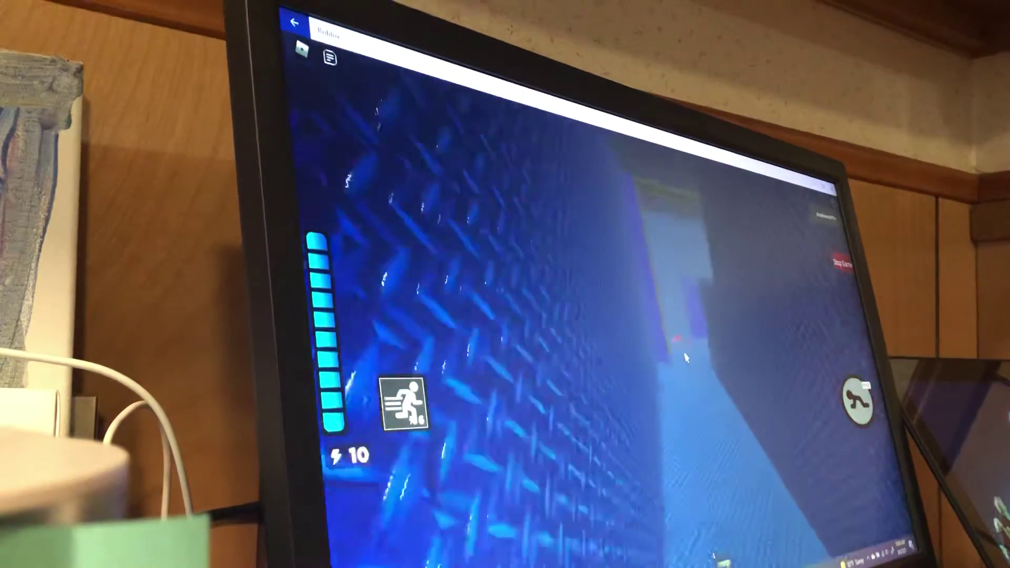
{"action": "key", "text": "w"}
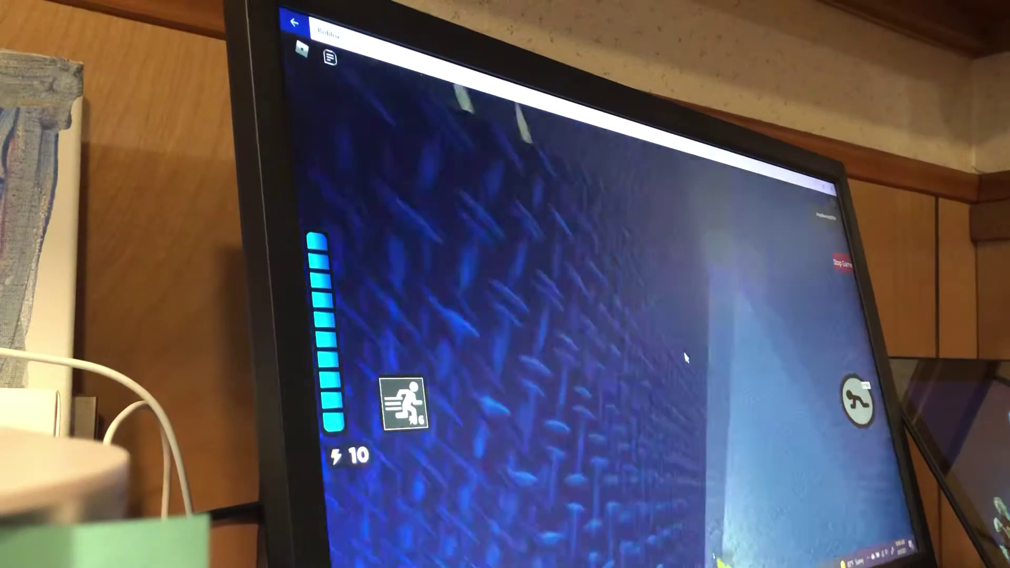
{"action": "key", "text": "w"}
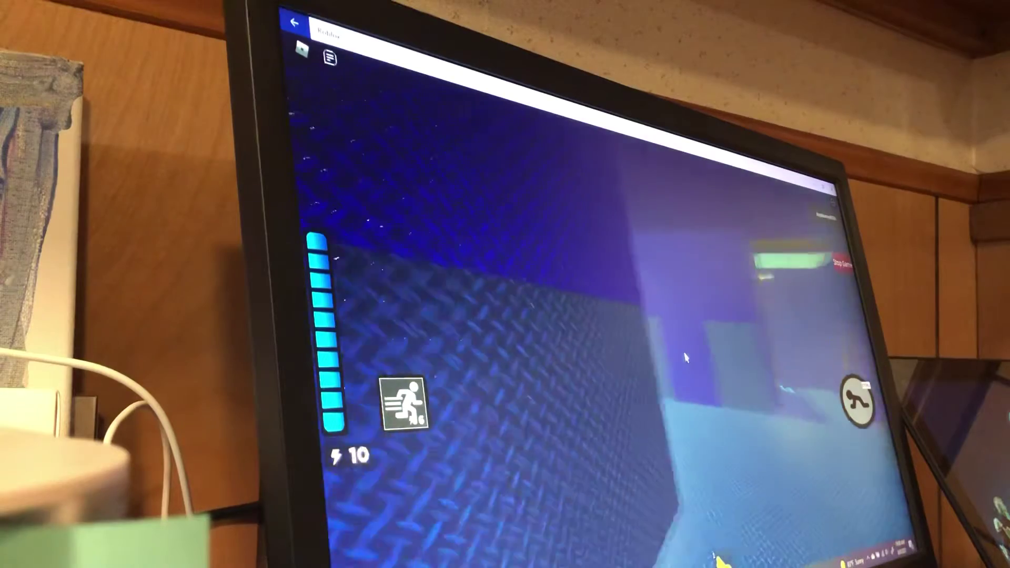
- Continue past the grey vent grate along the corridors and narrow walkway through the maze
{"action": "key", "text": "w"}
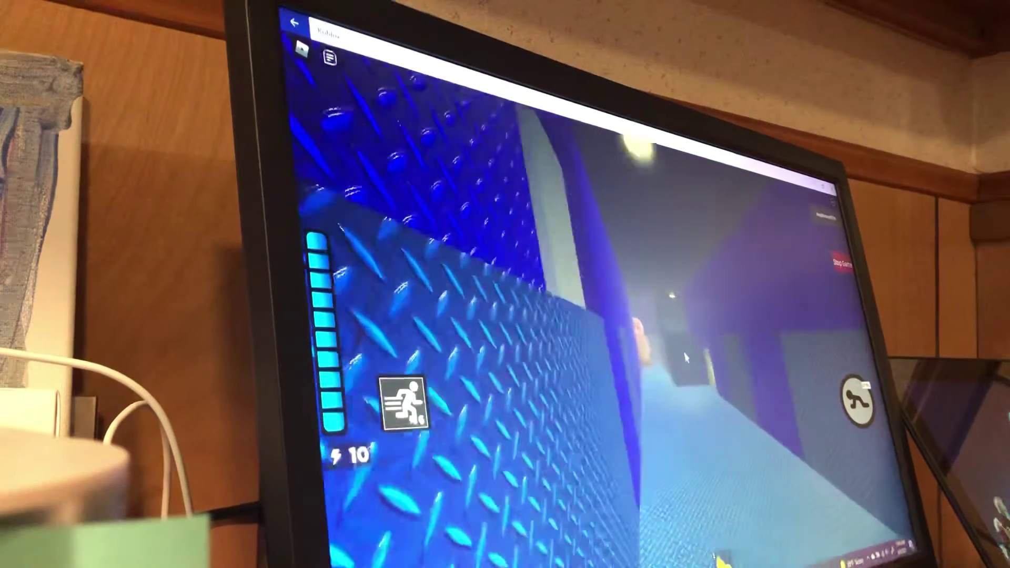
{"action": "key", "text": "w"}
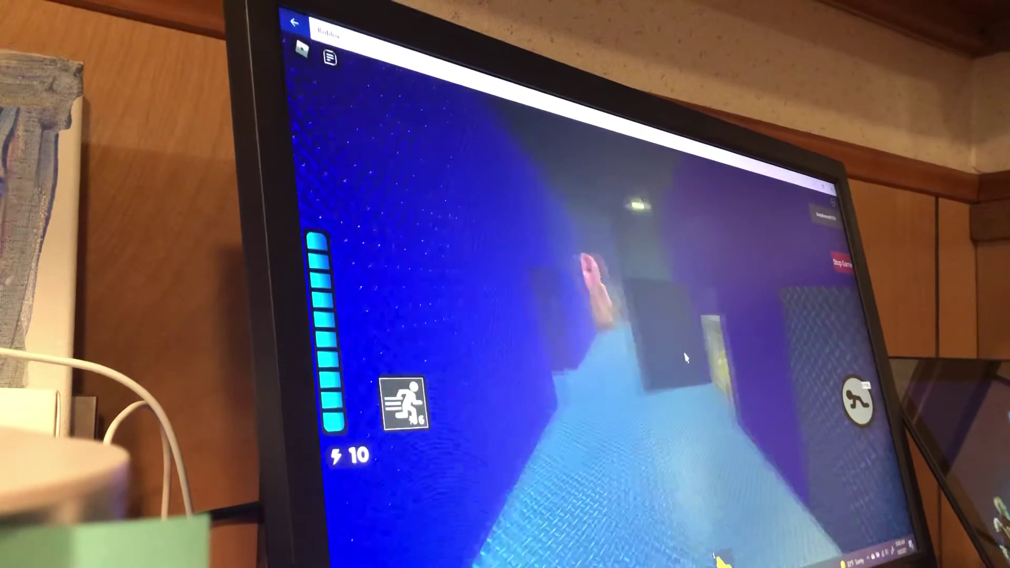
{"action": "key", "text": "w"}
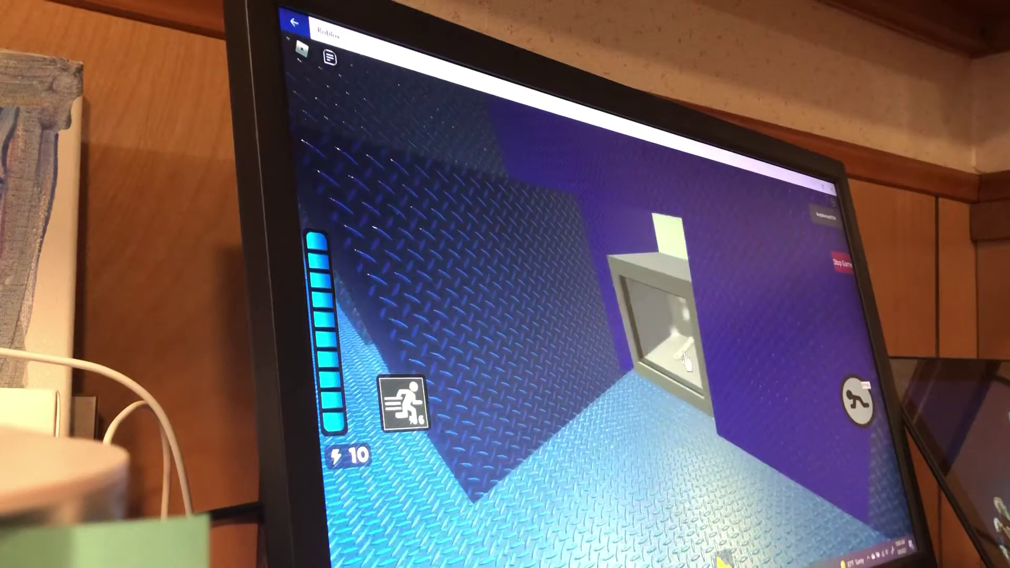
{"action": "key", "text": "w"}
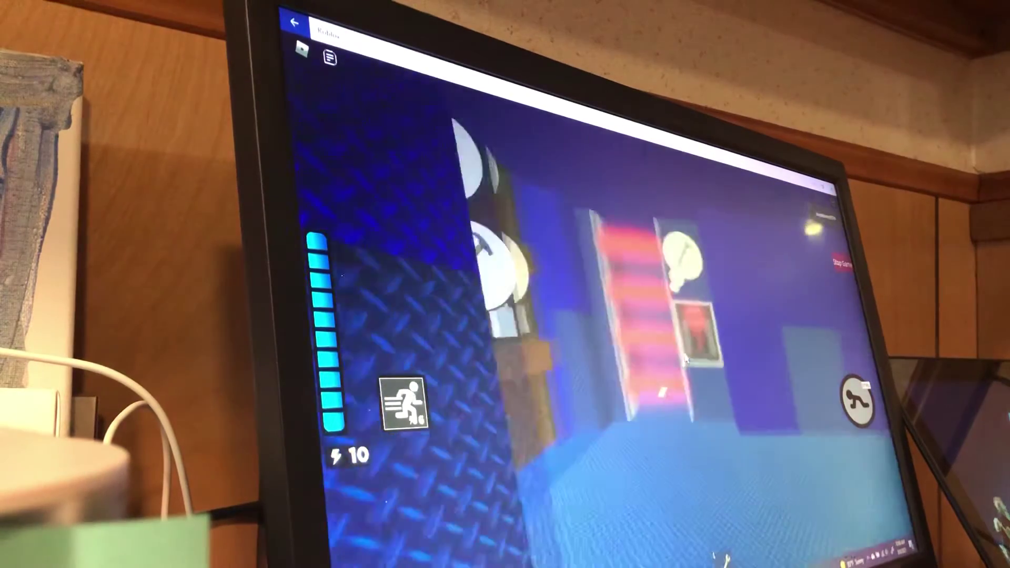
{"action": "key", "text": "w"}
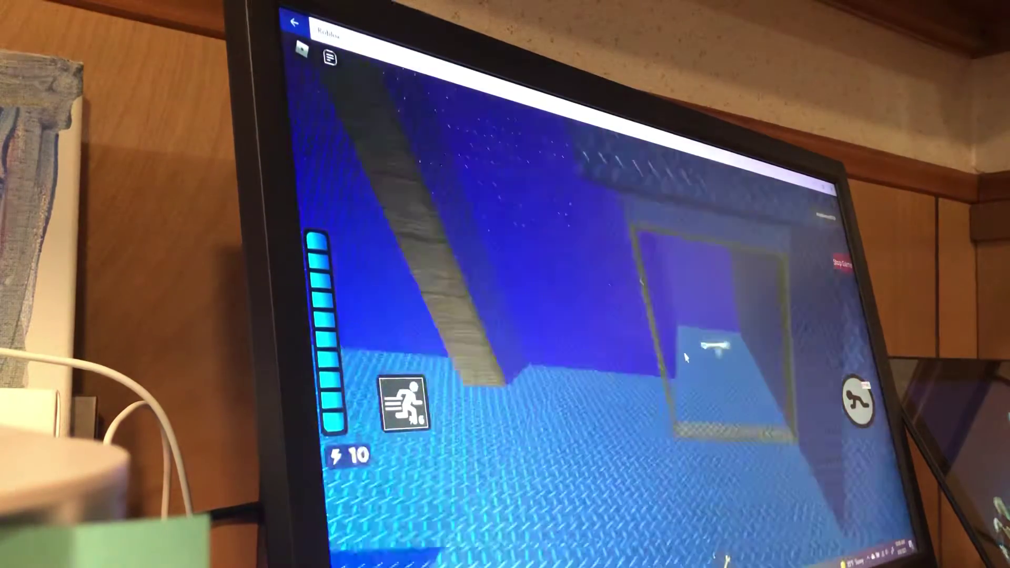
{"action": "key", "text": "w"}
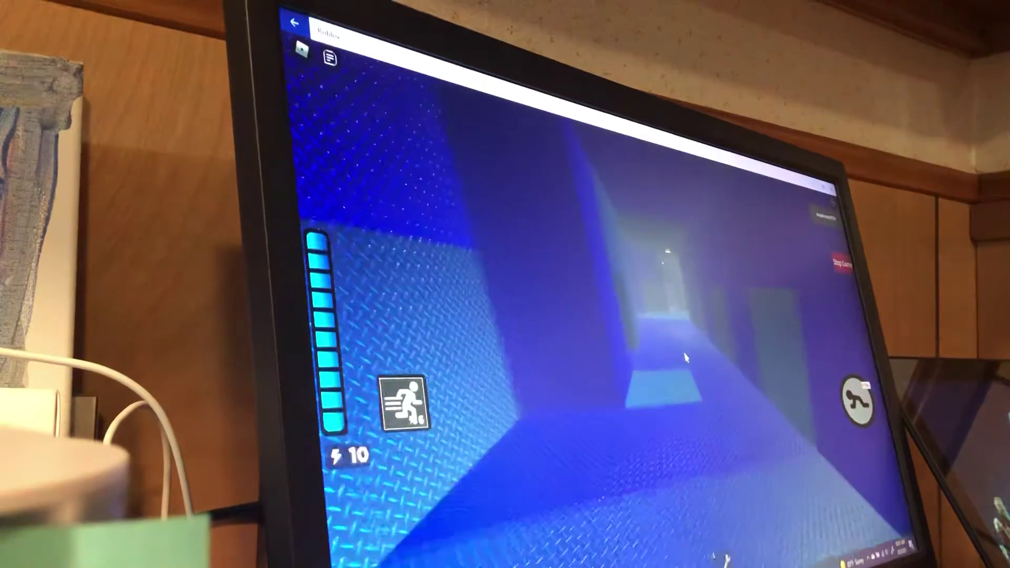
{"action": "key", "text": "w"}
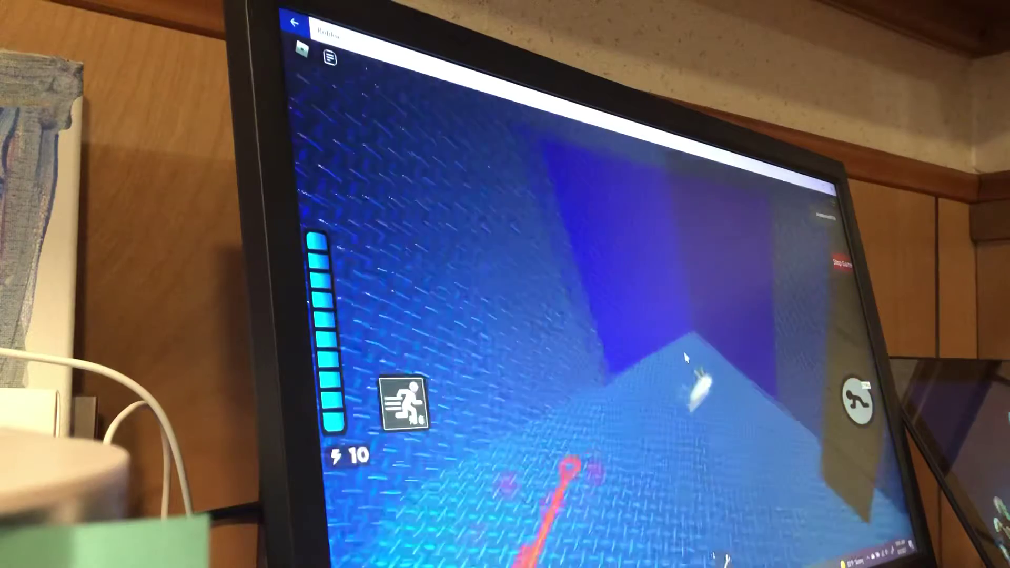
{"action": "key", "text": "w"}
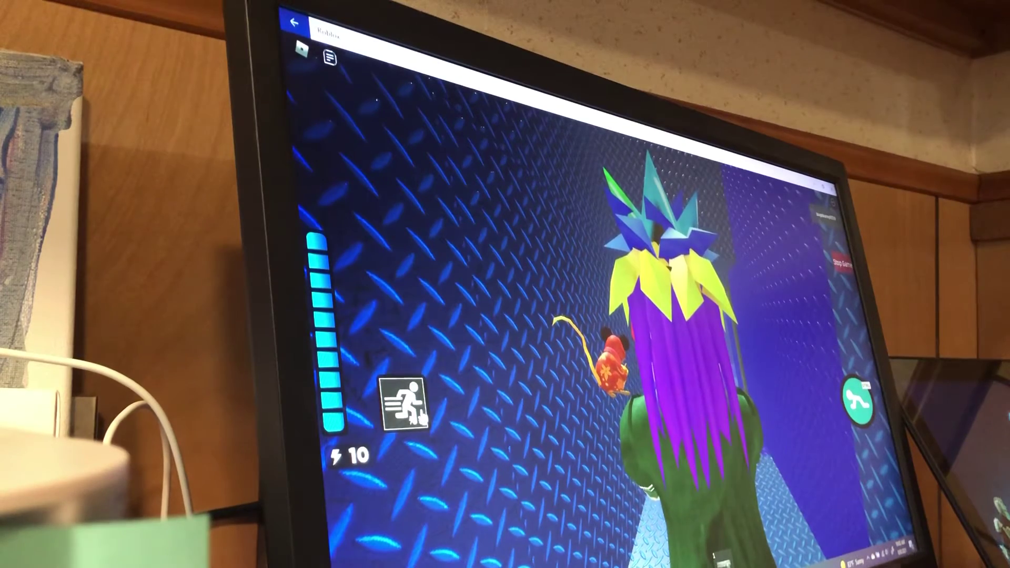
- Start another playtest round of the blue map in Bot mode from build mode
{"action": "left_click", "coordinate": [404, 403]}
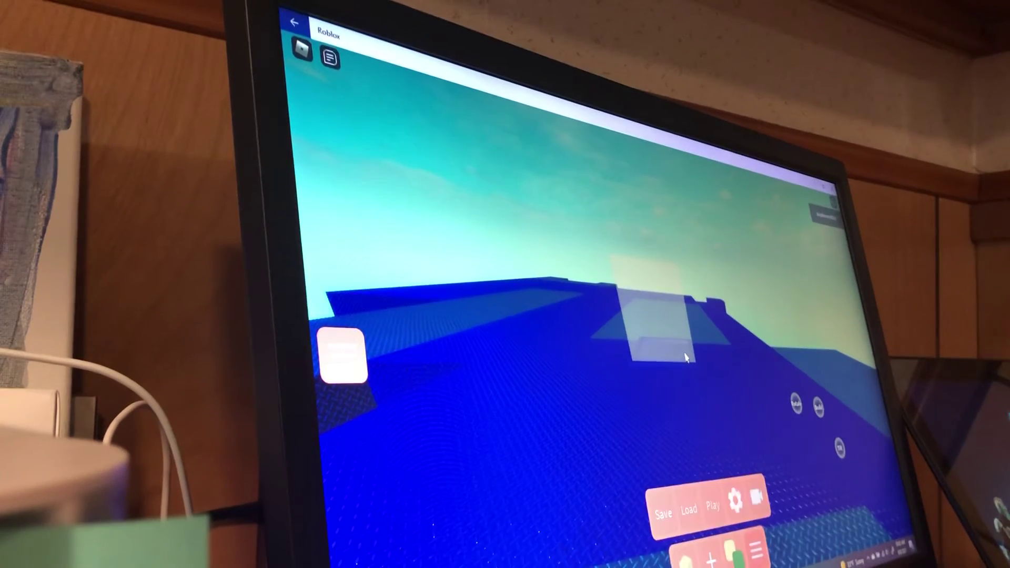
{"action": "left_click_drag", "start_coordinate": [685, 358], "coordinate": [698, 438]}
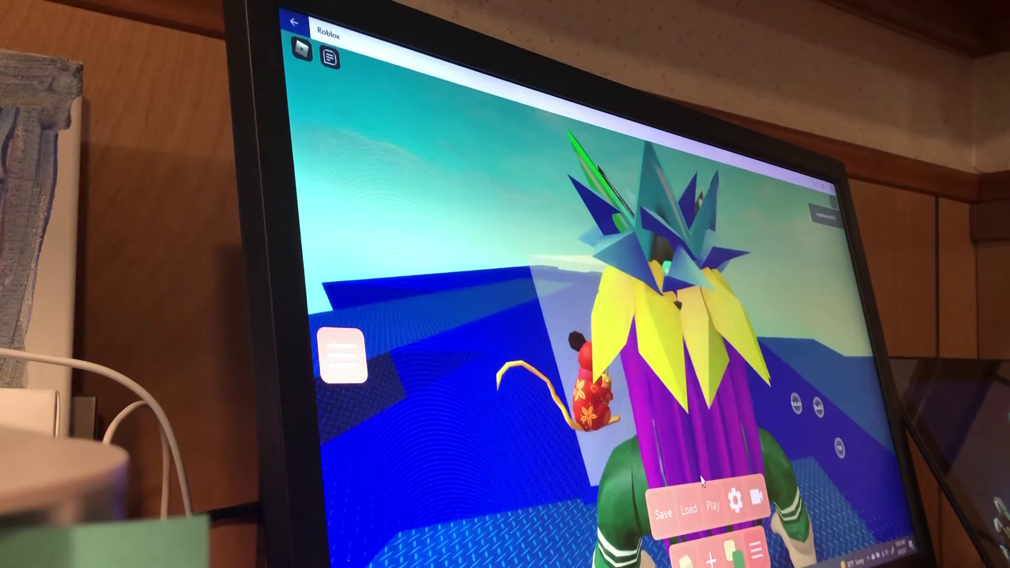
{"action": "left_click", "coordinate": [713, 509]}
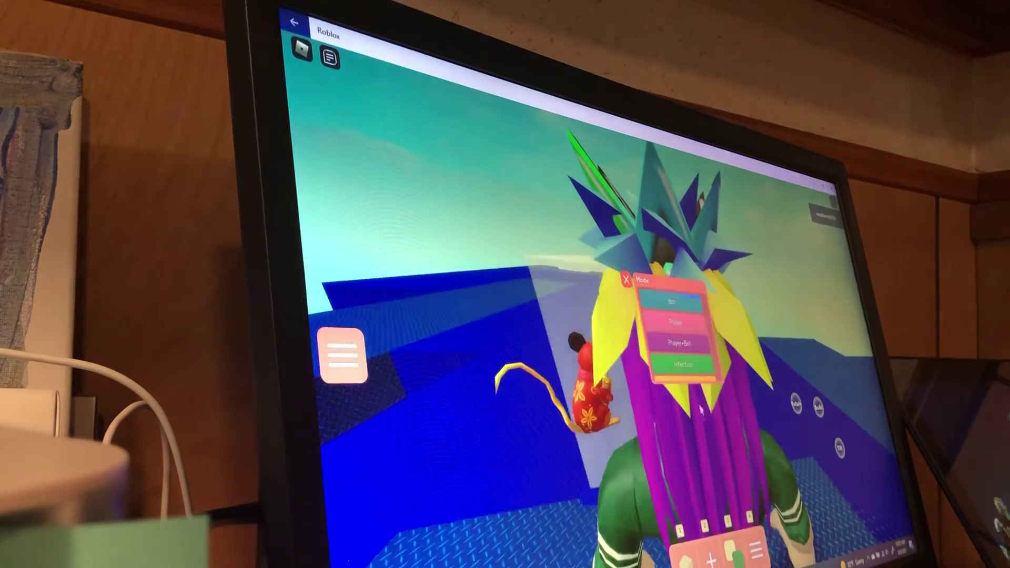
{"action": "left_click", "coordinate": [660, 301]}
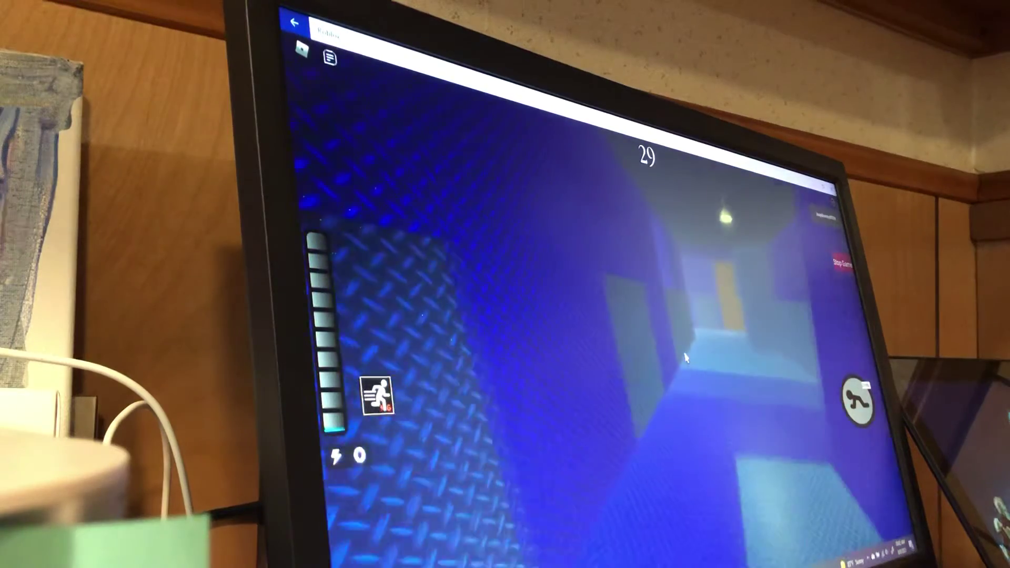
- Explore the blue maze during the countdown, collecting an item and the green key
{"action": "key", "text": "w"}
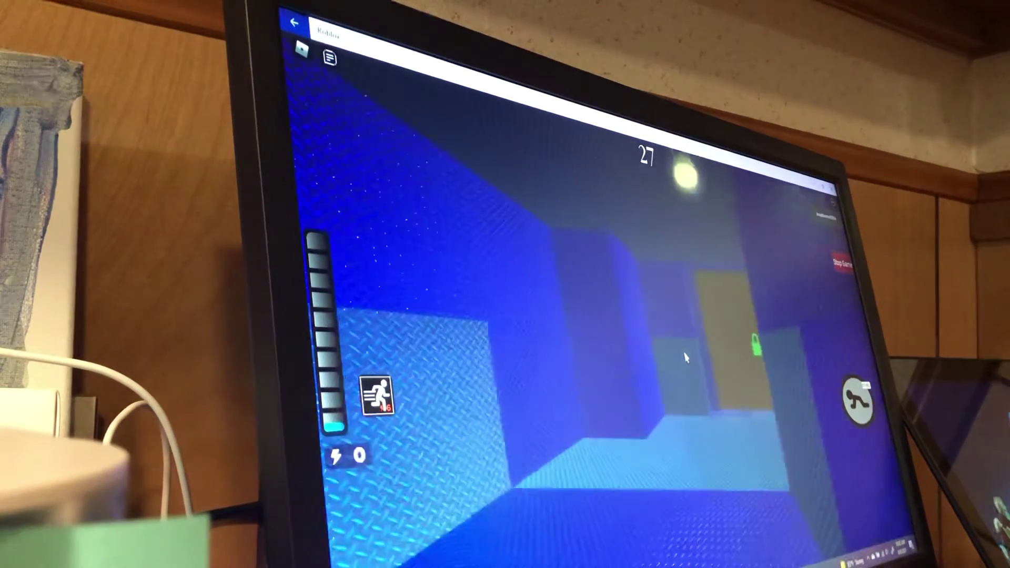
{"action": "key", "text": "w"}
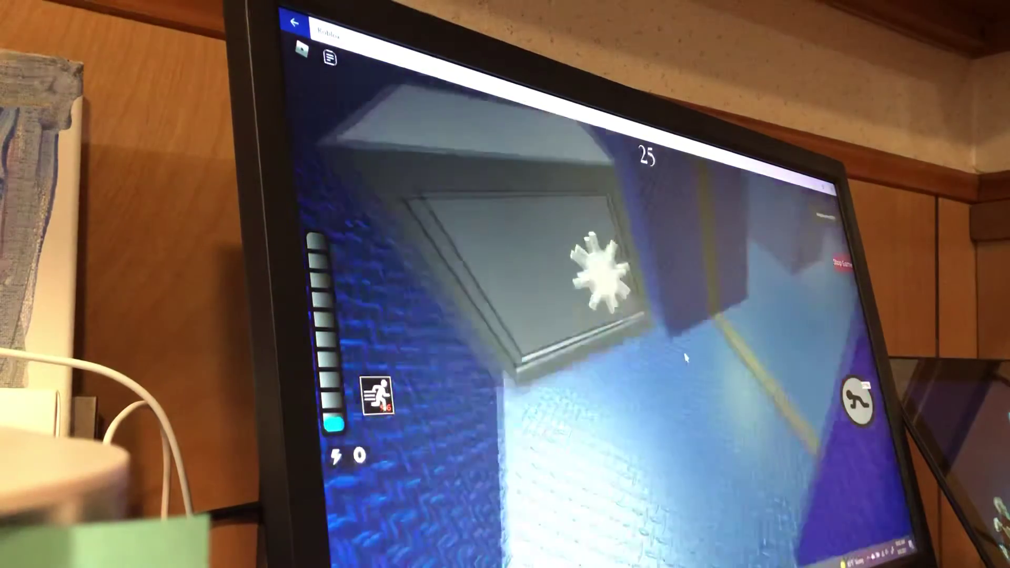
{"action": "key", "text": "w"}
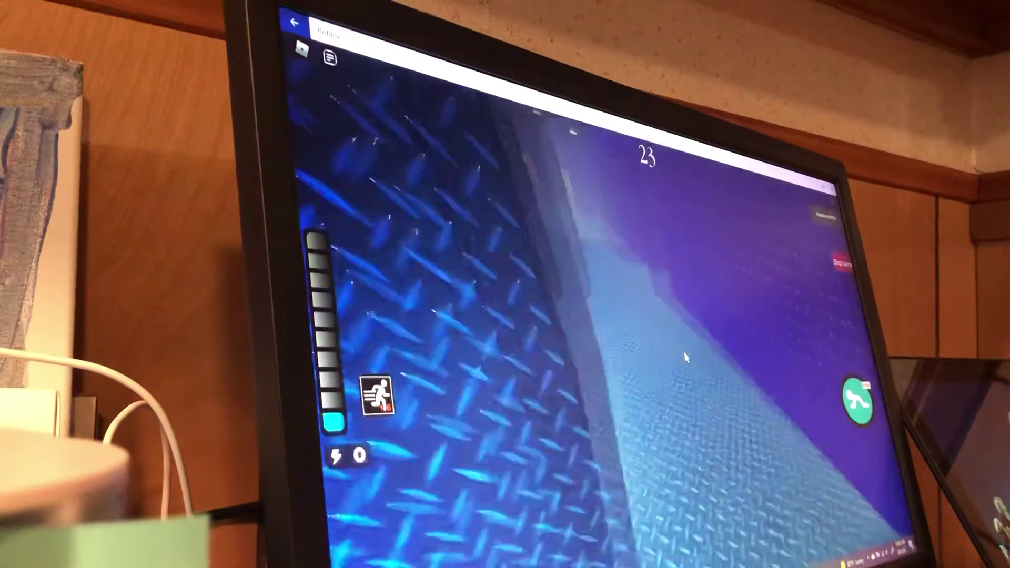
{"action": "key", "text": "w"}
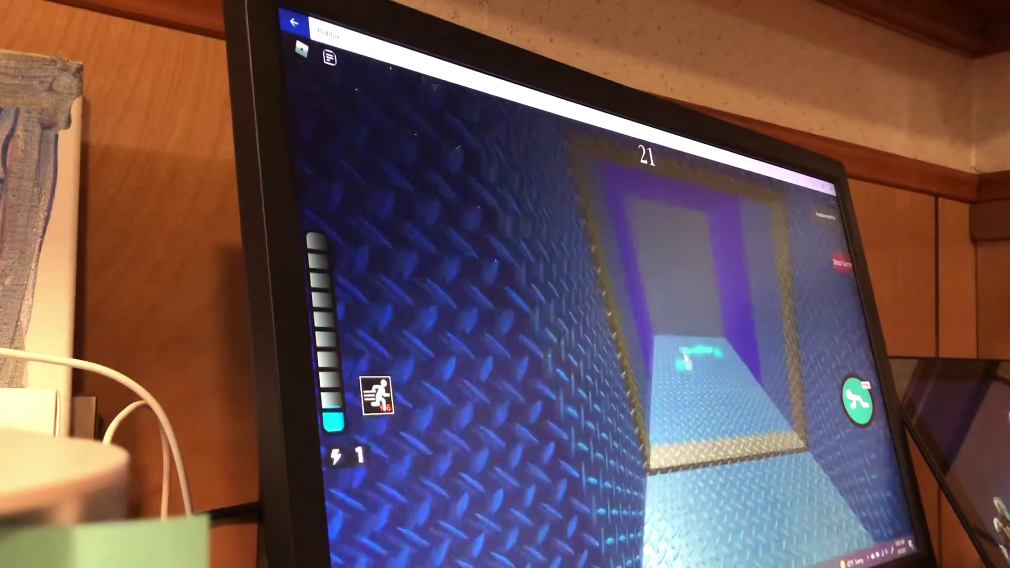
{"action": "key", "text": "w"}
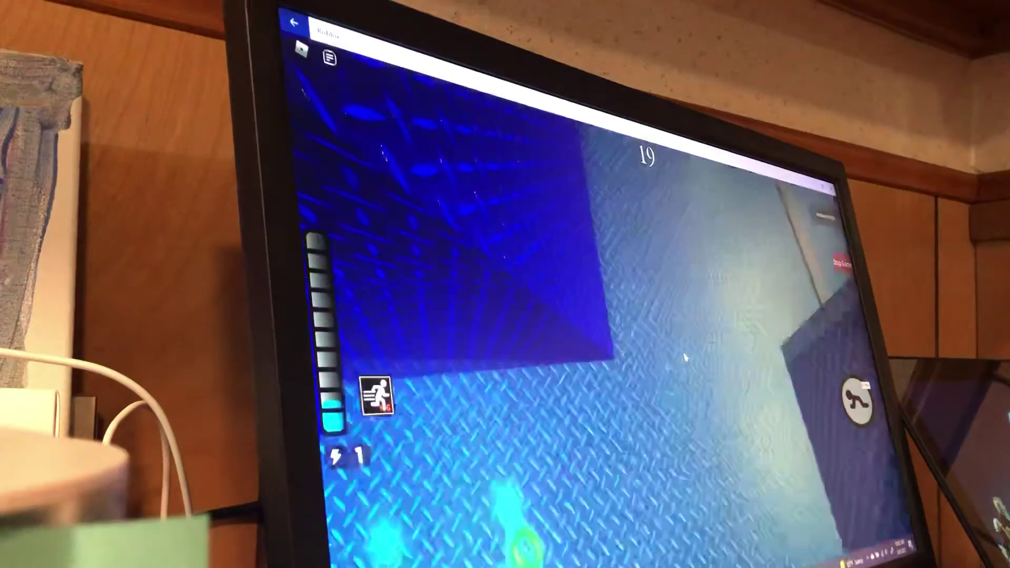
{"action": "key", "text": "w"}
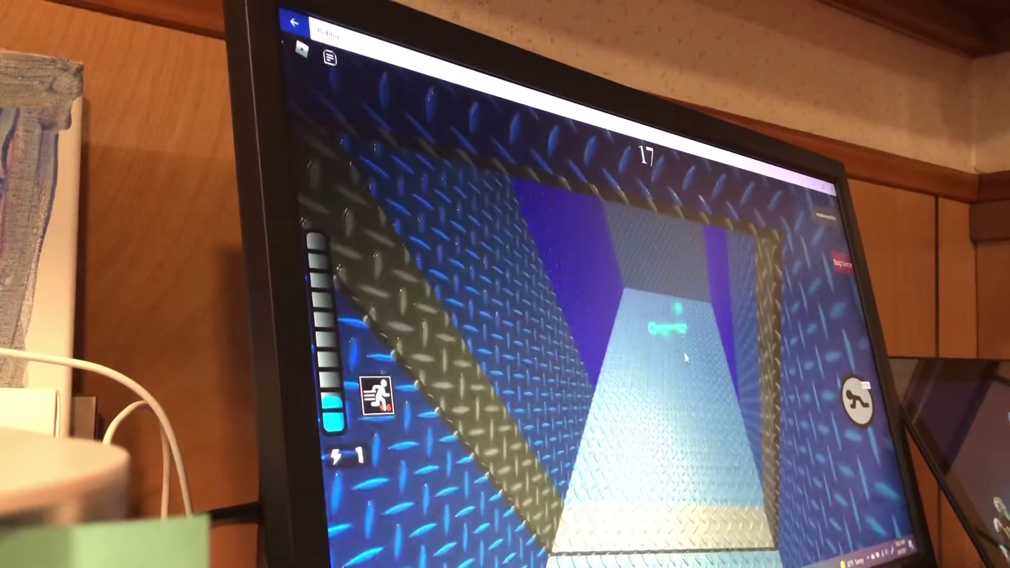
{"action": "key", "text": "w"}
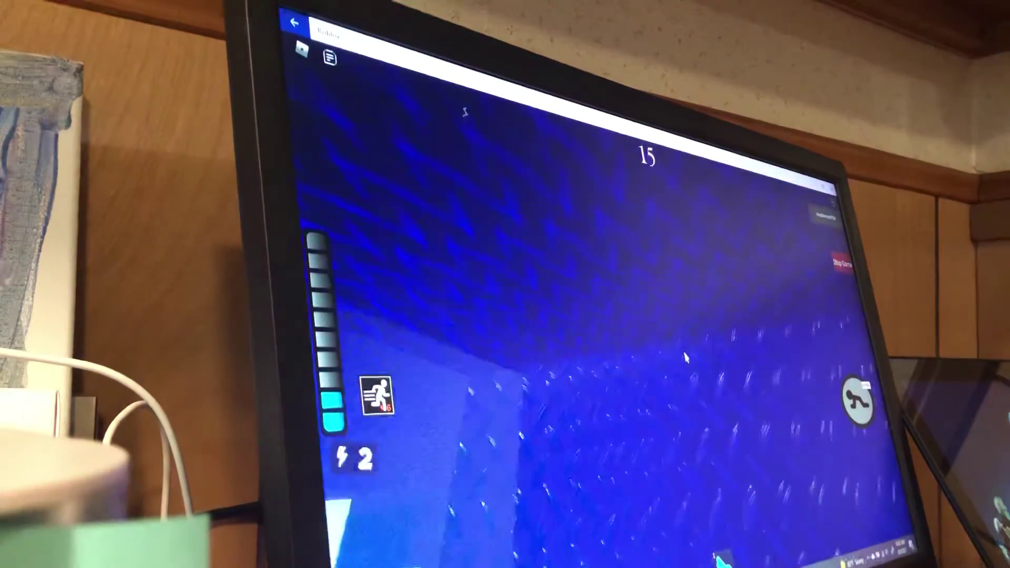
- Walk past the red-lit corridor to the boarded door and inspect its lock
{"action": "key", "text": "w"}
{"action": "key", "text": "w"}
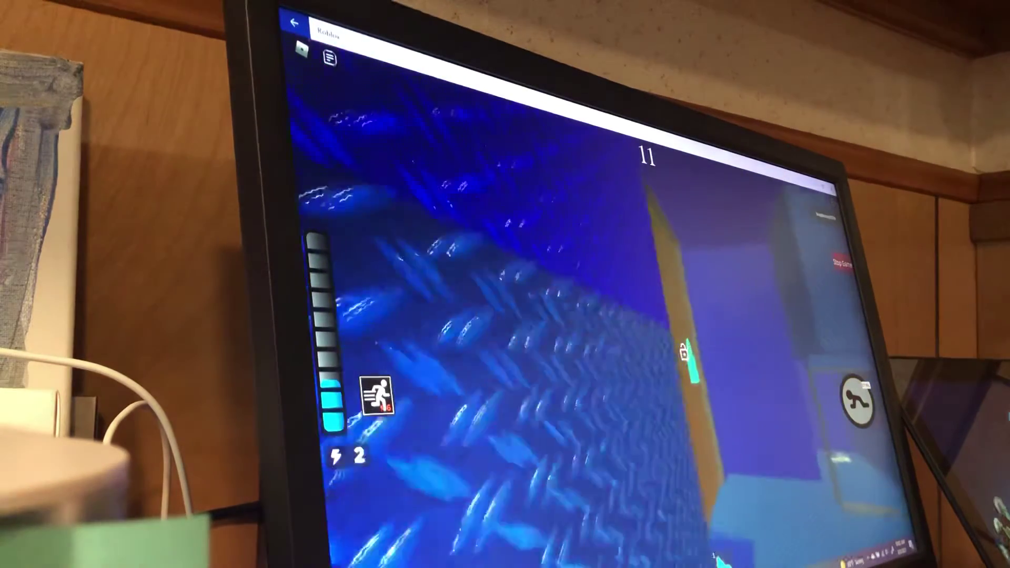
{"action": "key", "text": "w"}
{"action": "key", "text": "w"}
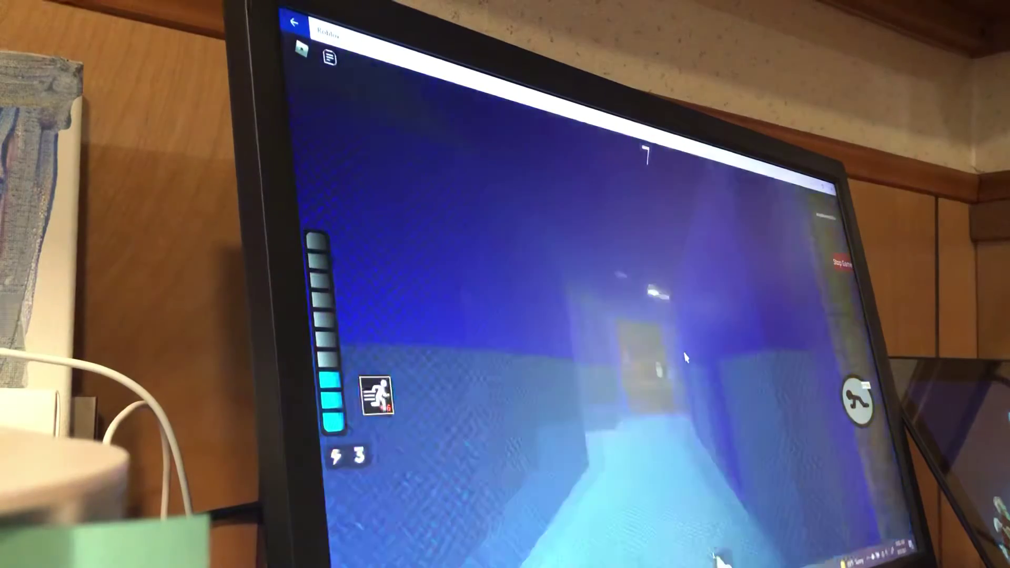
{"action": "key", "text": "w"}
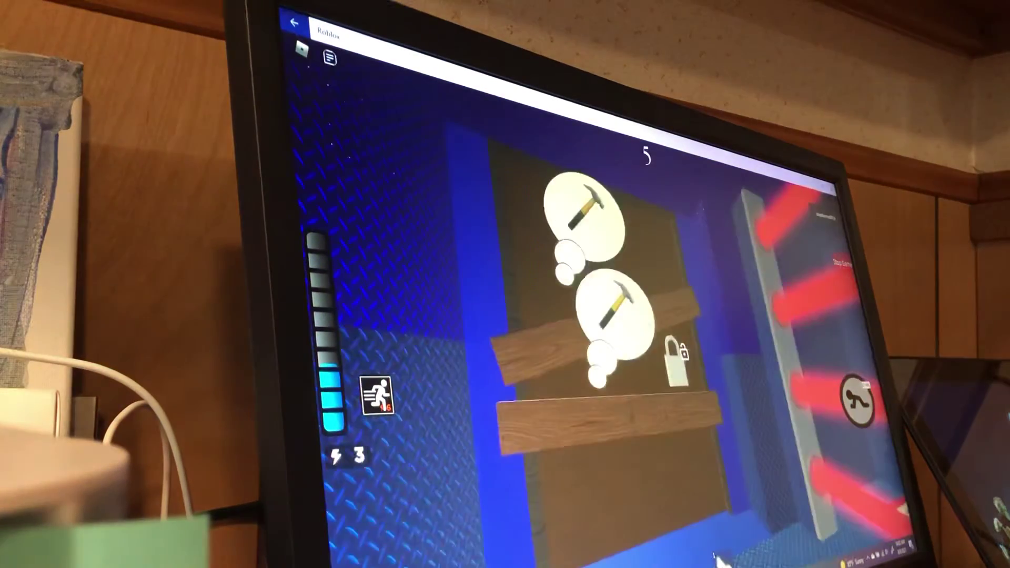
{"action": "left_click_drag", "start_coordinate": [714, 558], "coordinate": [686, 358]}
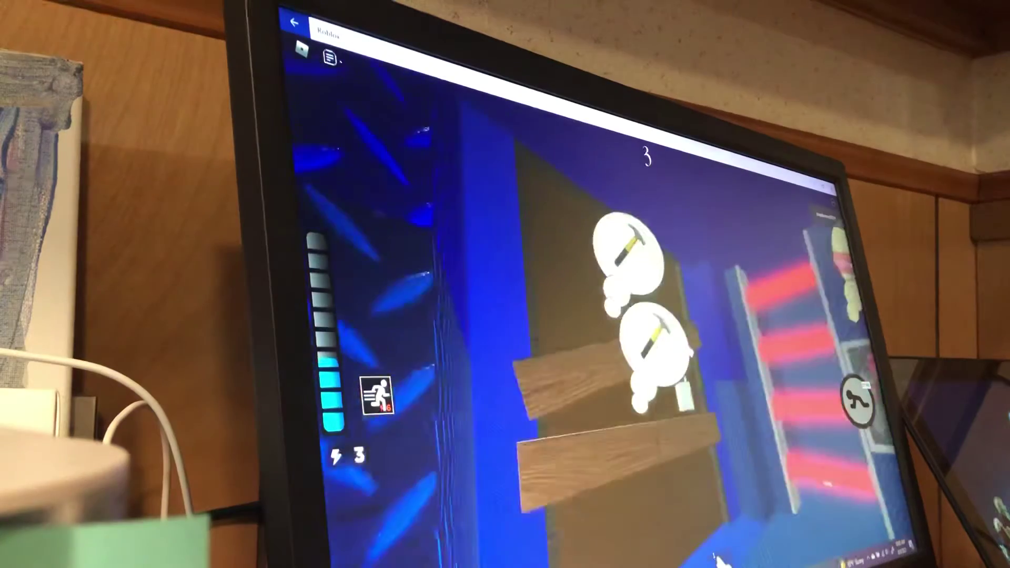
{"action": "left_click_drag", "start_coordinate": [714, 559], "coordinate": [695, 513]}
{"action": "left_click_drag", "start_coordinate": [714, 559], "coordinate": [686, 357]}
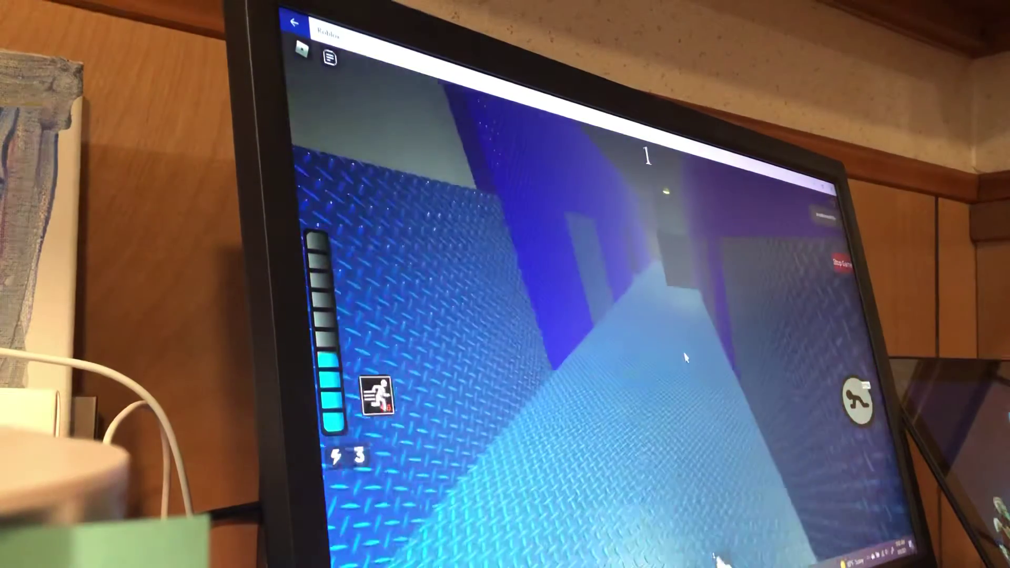
- Collect a fourth item and move through the trapdoor room into the blue corridor
{"action": "key", "text": "w"}
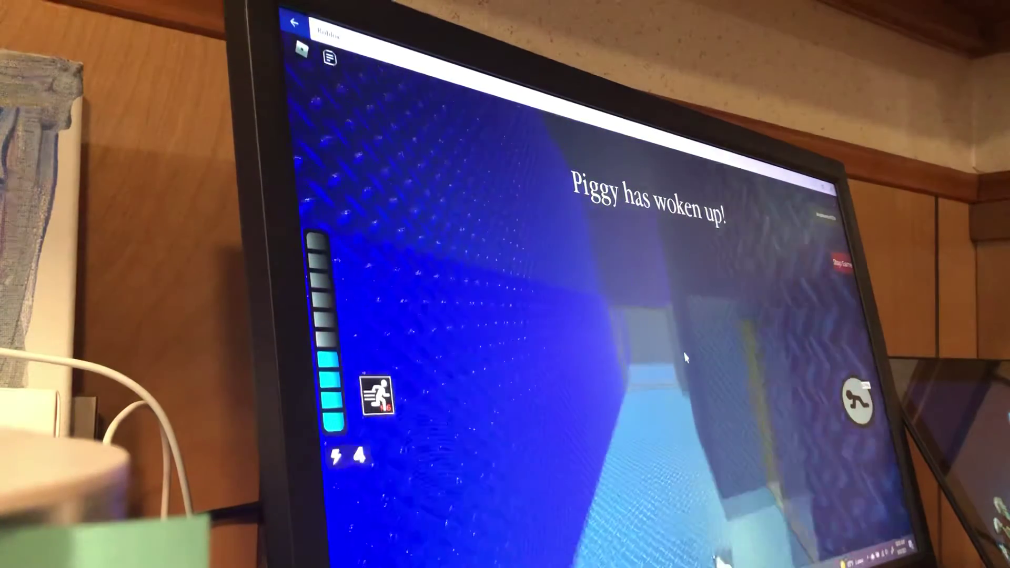
{"action": "key", "text": "w"}
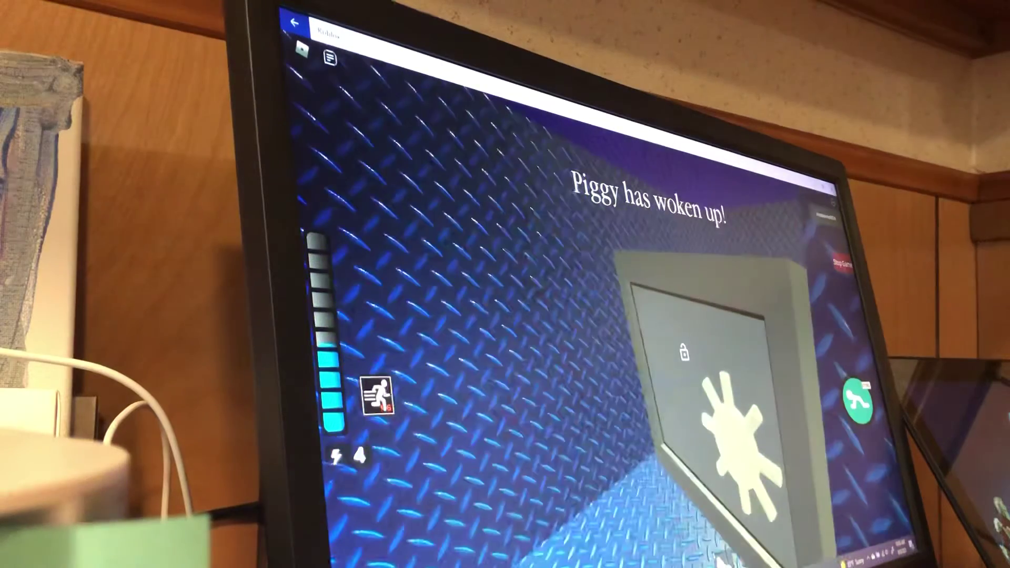
{"action": "key", "text": "w"}
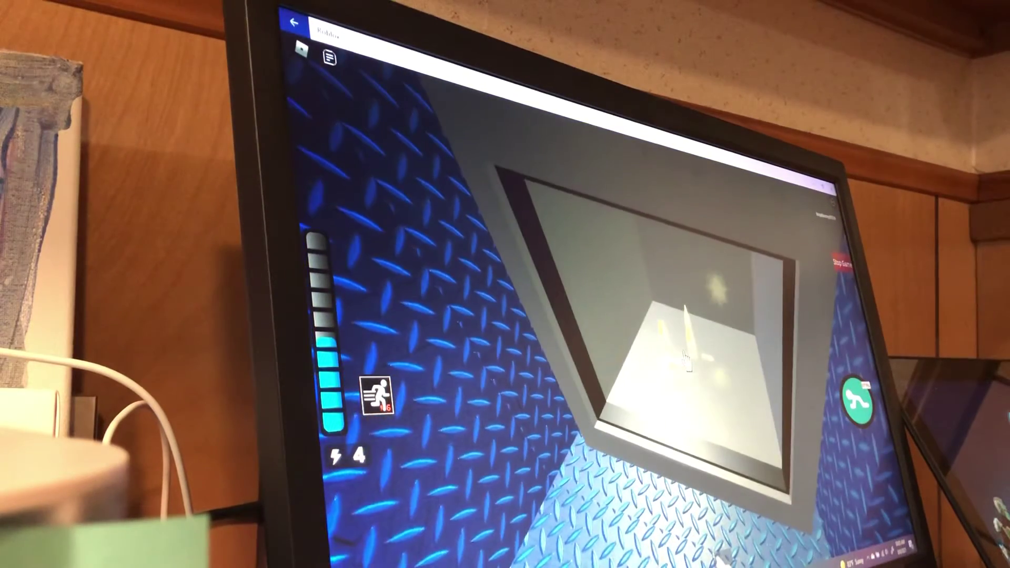
{"action": "key", "text": "w"}
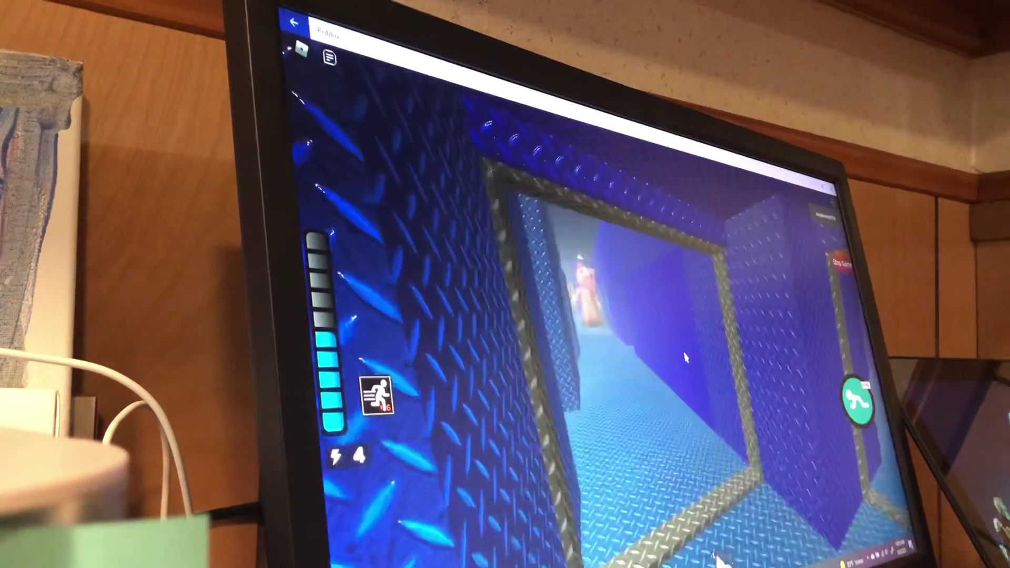